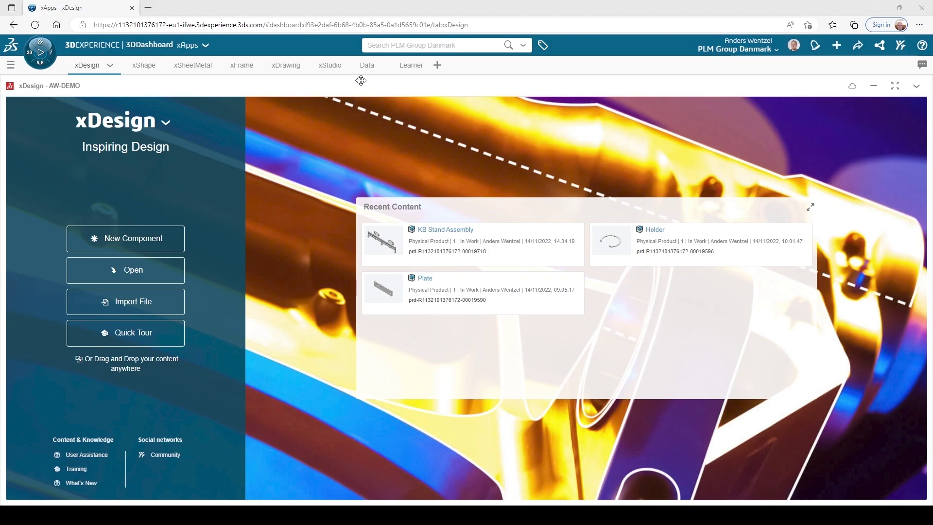
Step: Browse the AW-DEMO bookmarks to CAD > xApps and select the Plate part
{"action": "left_click", "coordinate": [367, 65]}
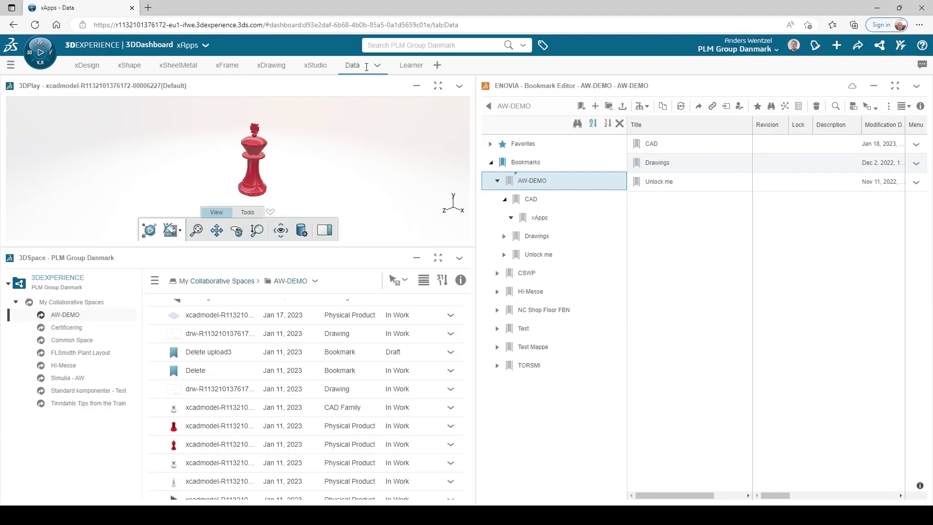
{"action": "double_click", "coordinate": [671, 145]}
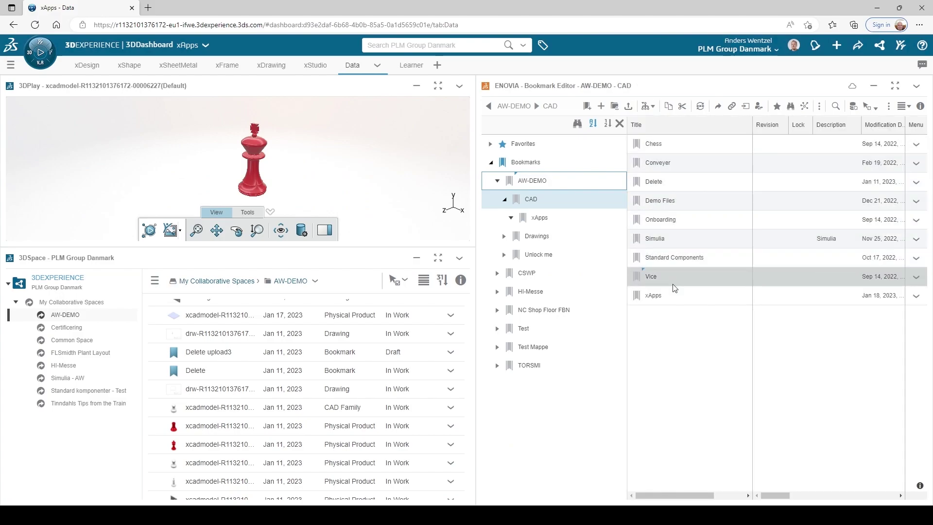
{"action": "double_click", "coordinate": [673, 294]}
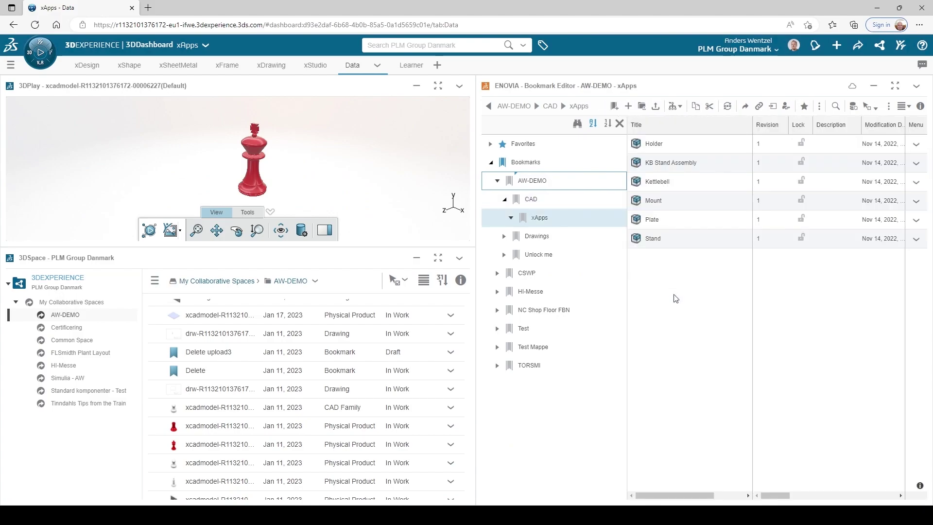
{"action": "left_click", "coordinate": [676, 219]}
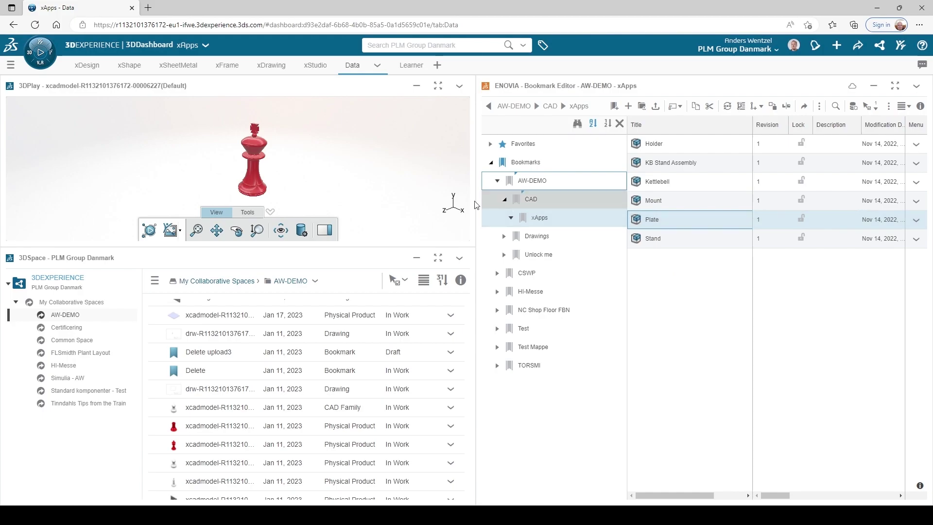
Step: Launch the Drafter role's Drawings app from the compass
{"action": "left_click", "coordinate": [35, 67]}
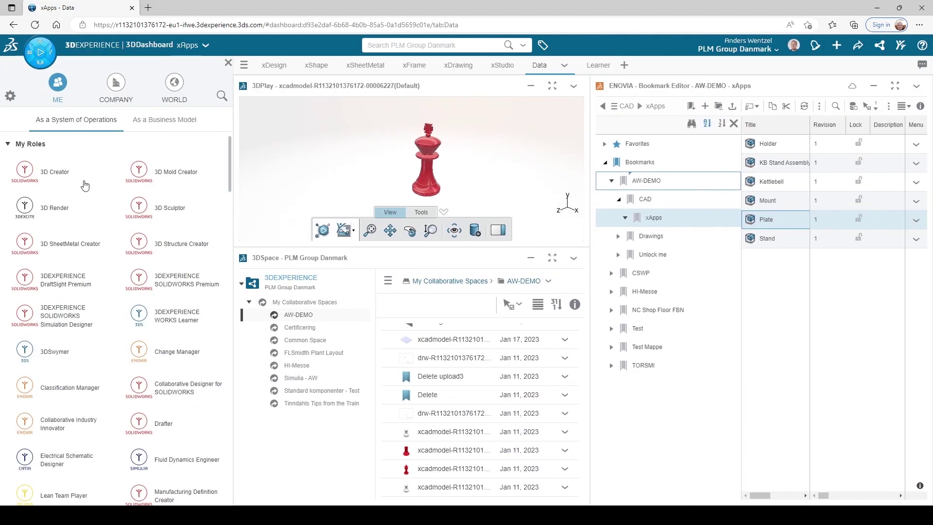
{"action": "left_click", "coordinate": [139, 423]}
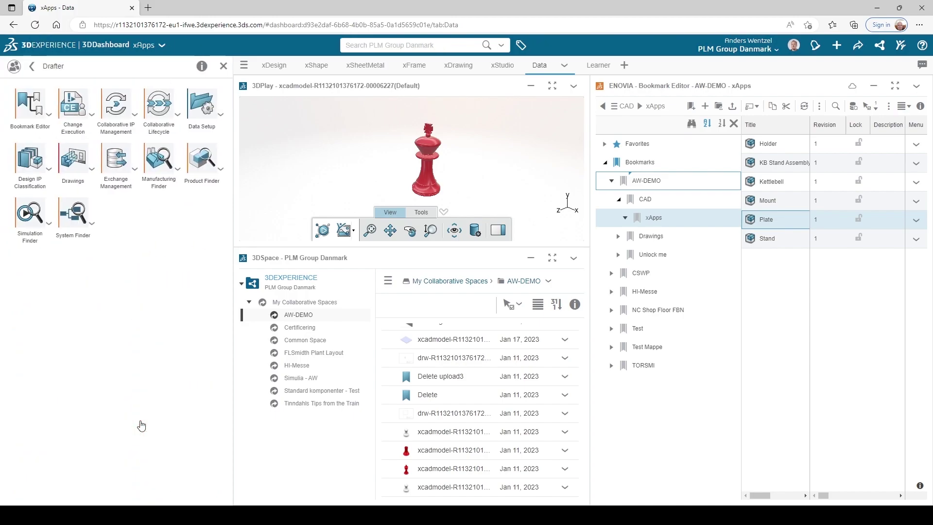
{"action": "left_click", "coordinate": [76, 164]}
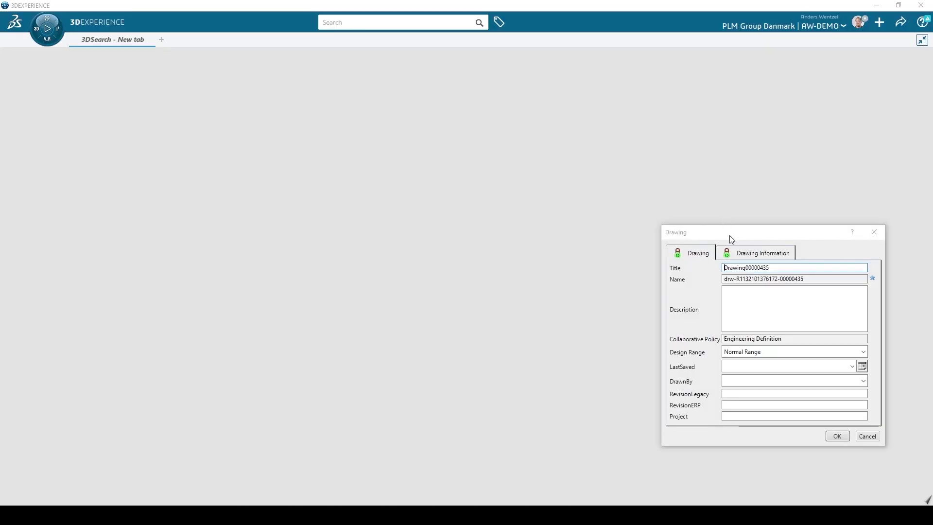
Step: Enter 'Plate' as the drawing title and 'Demo' as its project
{"action": "double_click", "coordinate": [724, 269]}
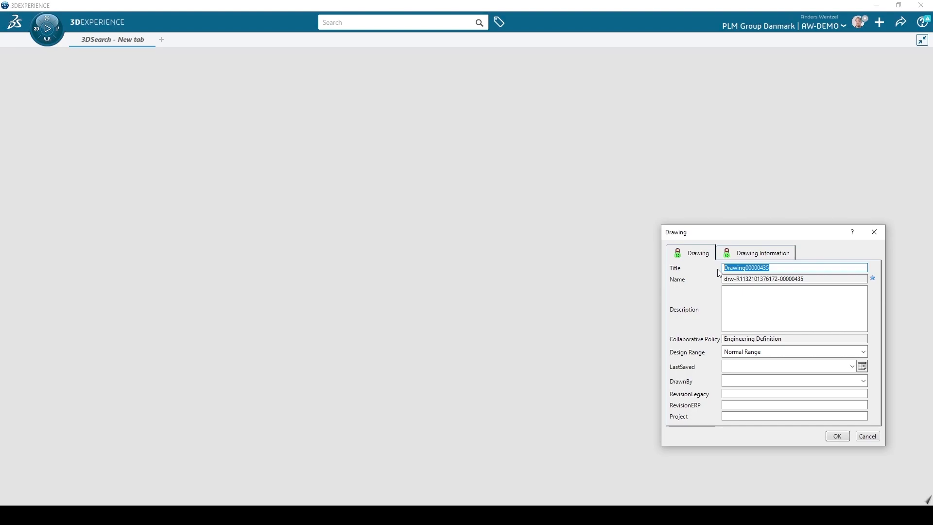
{"action": "type", "text": "Plate"}
{"action": "left_click", "coordinate": [734, 416]}
{"action": "type", "text": "Demo"}
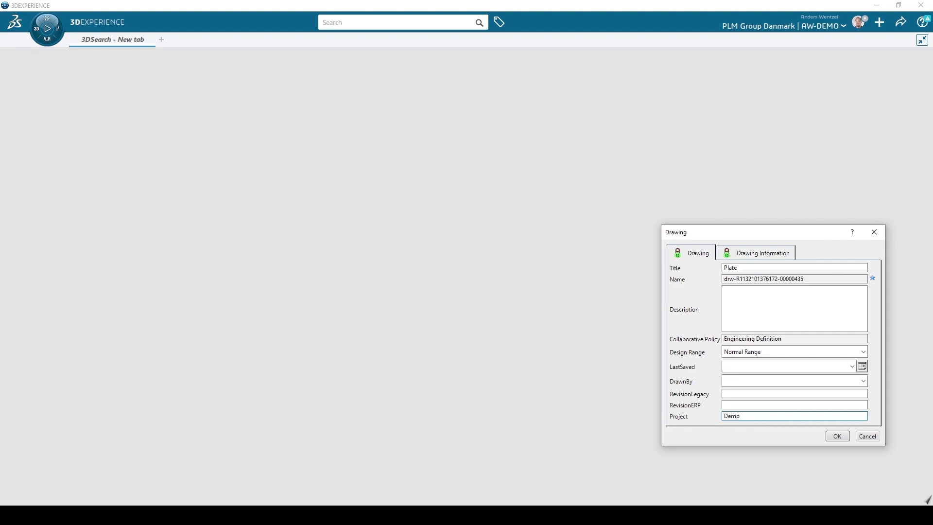
Step: Create the drawing with the ISO standard on an A3 ISO landscape sheet
{"action": "left_click", "coordinate": [759, 256]}
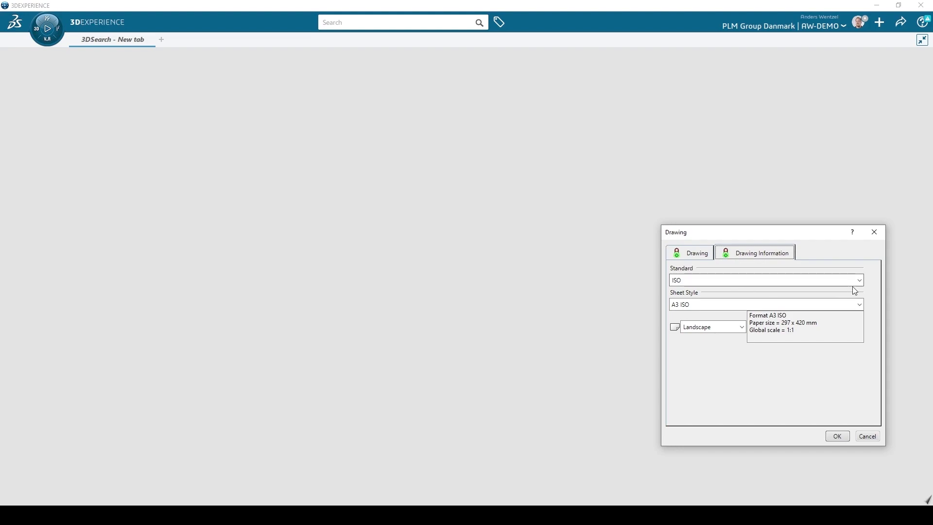
{"action": "left_click", "coordinate": [859, 280]}
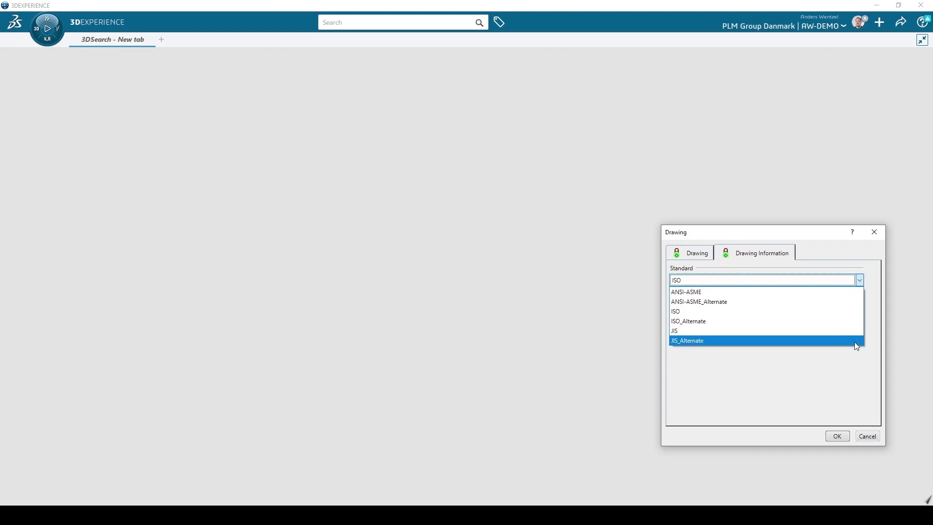
{"action": "left_click", "coordinate": [857, 311]}
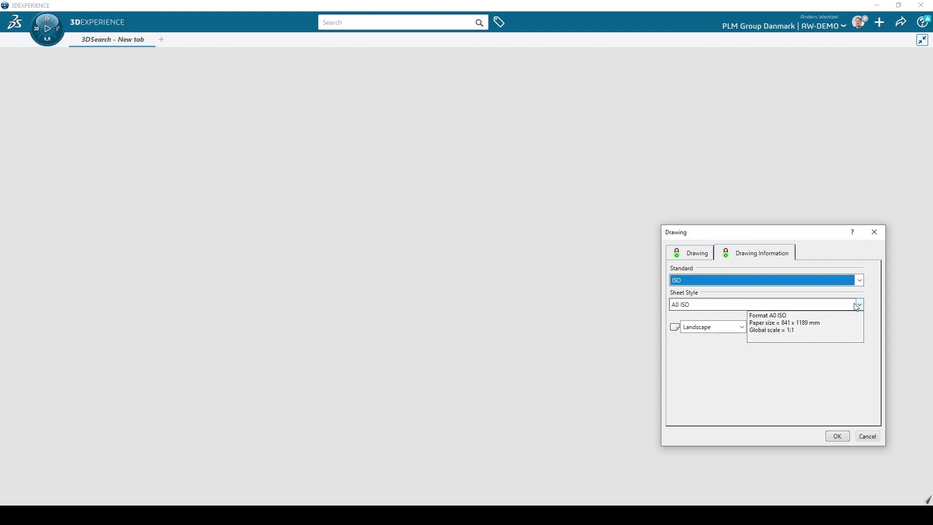
{"action": "left_click", "coordinate": [860, 305]}
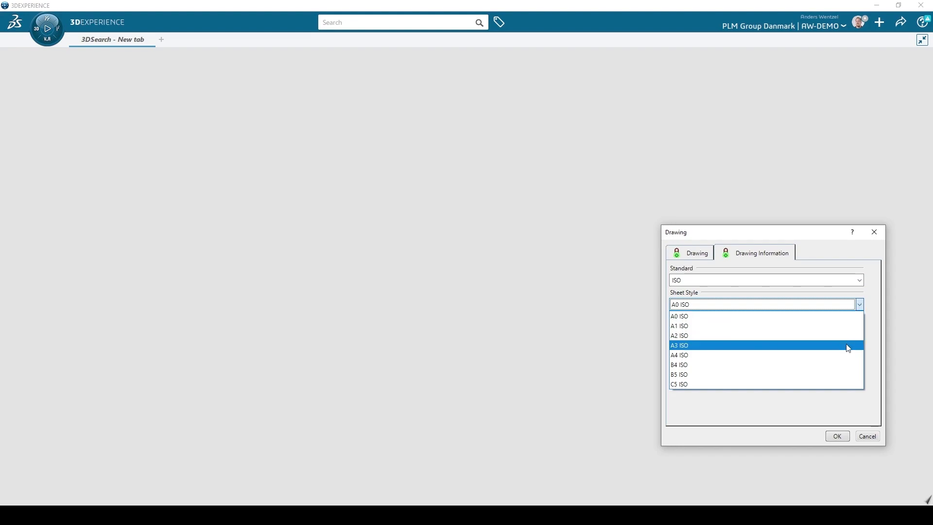
{"action": "left_click", "coordinate": [847, 346]}
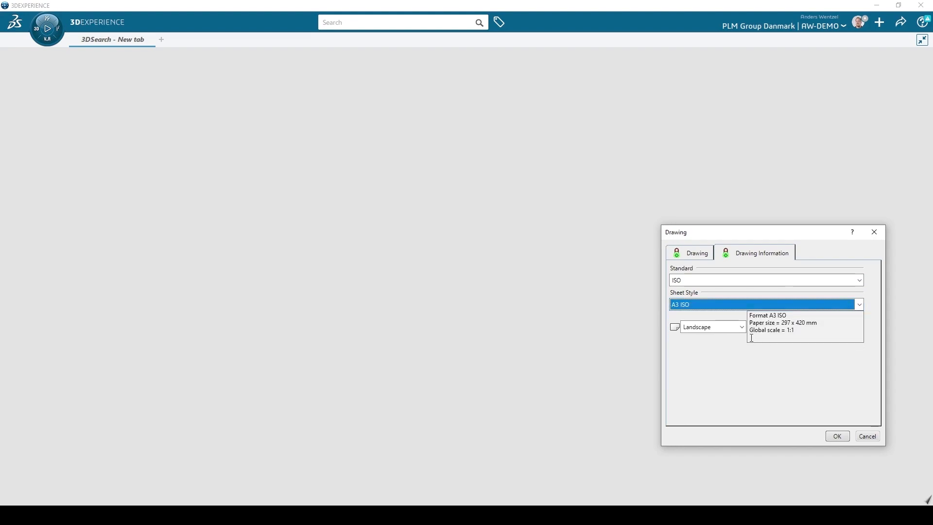
{"action": "left_click", "coordinate": [742, 327]}
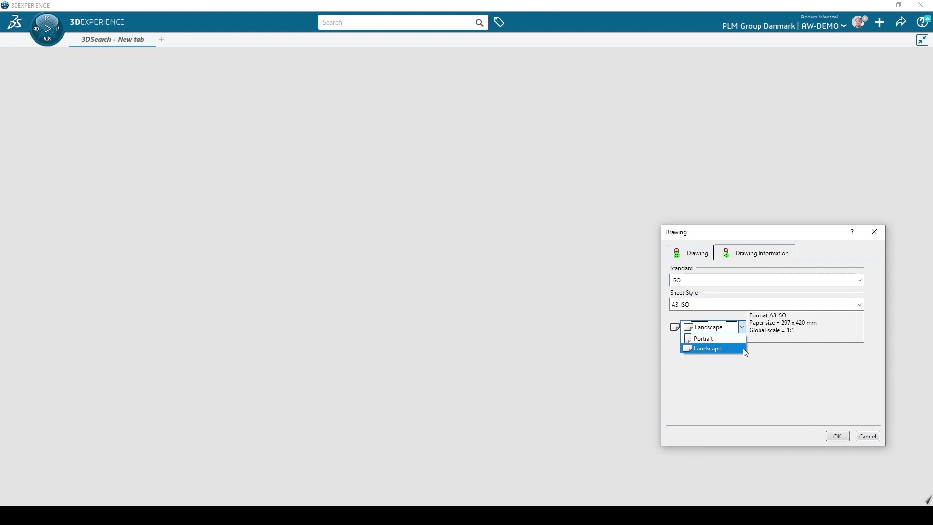
{"action": "left_click", "coordinate": [742, 348]}
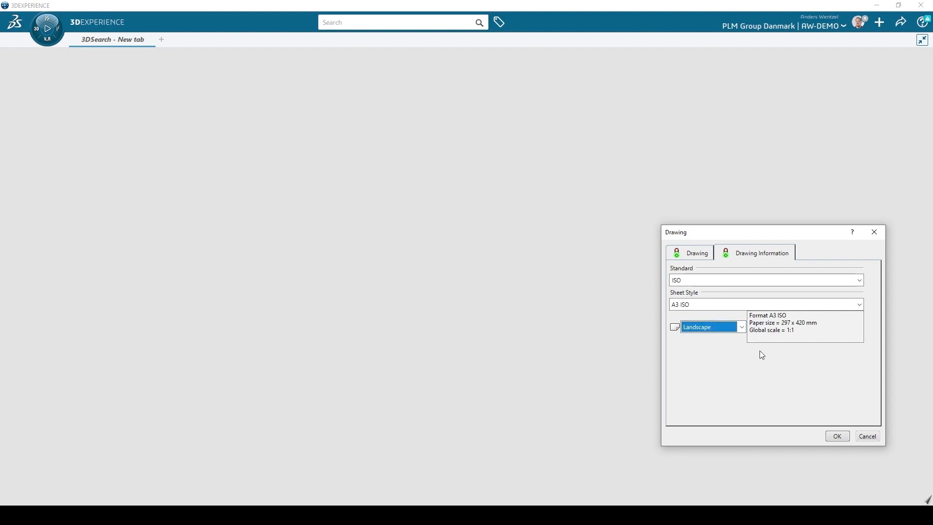
{"action": "left_click", "coordinate": [833, 438]}
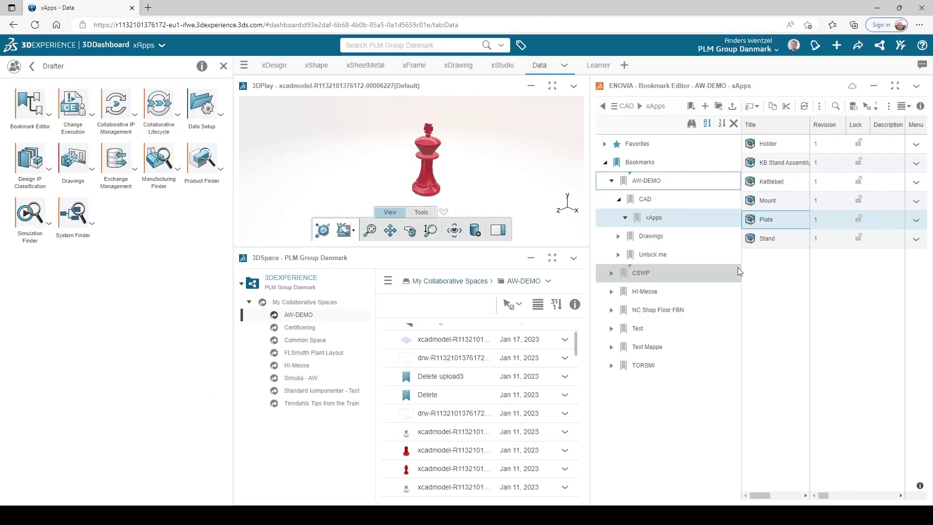
Step: Drag the Plate part from the Bookmark Editor into Drawings, then return to the Plate drawing
{"action": "mouse_move", "coordinate": [776, 219]}
{"action": "left_mouse_down"}
{"action": "mouse_move", "coordinate": [446, 326]}
{"action": "mouse_move", "coordinate": [435, 297]}
{"action": "mouse_move", "coordinate": [453, 270]}
{"action": "left_mouse_up"}
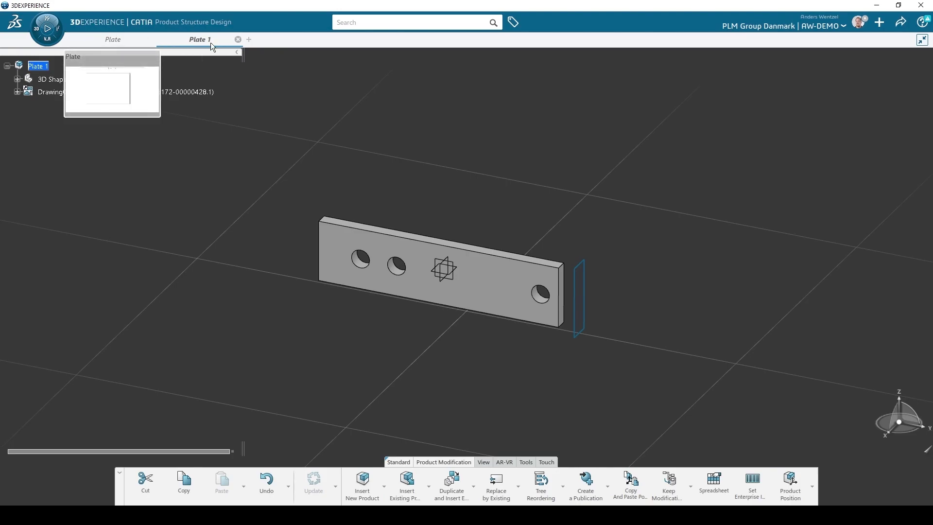
{"action": "left_click", "coordinate": [111, 40]}
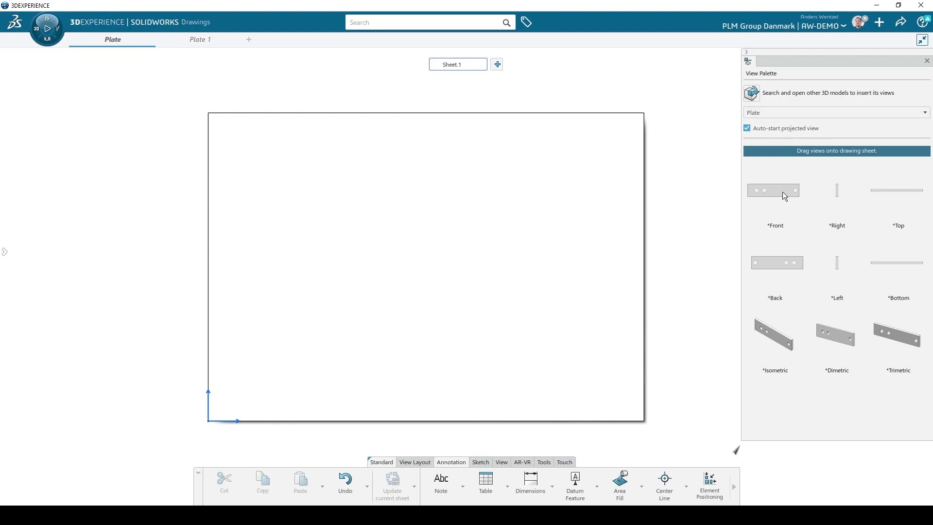
Step: Place the Plate front view, right and bottom projections, and an isometric view at lower right
{"action": "left_click_drag", "start_coordinate": [785, 196], "coordinate": [339, 169]}
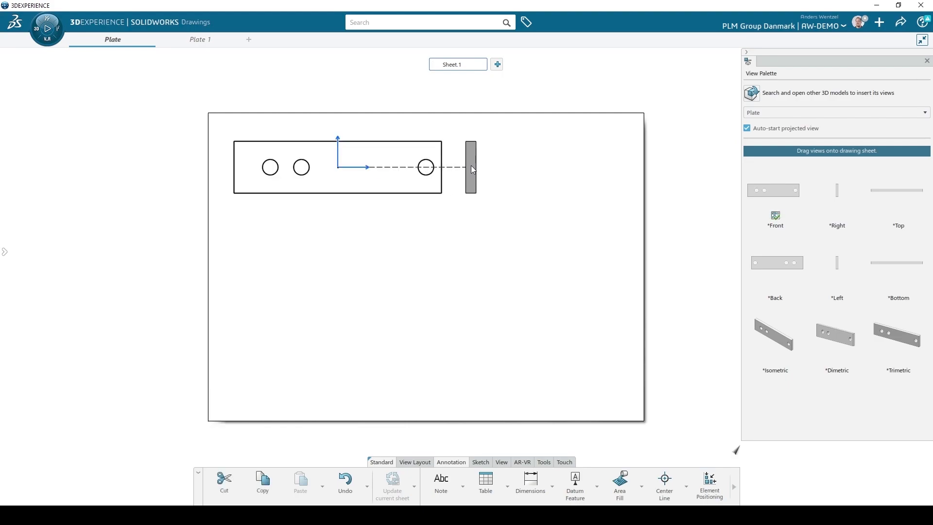
{"action": "left_click", "coordinate": [480, 169]}
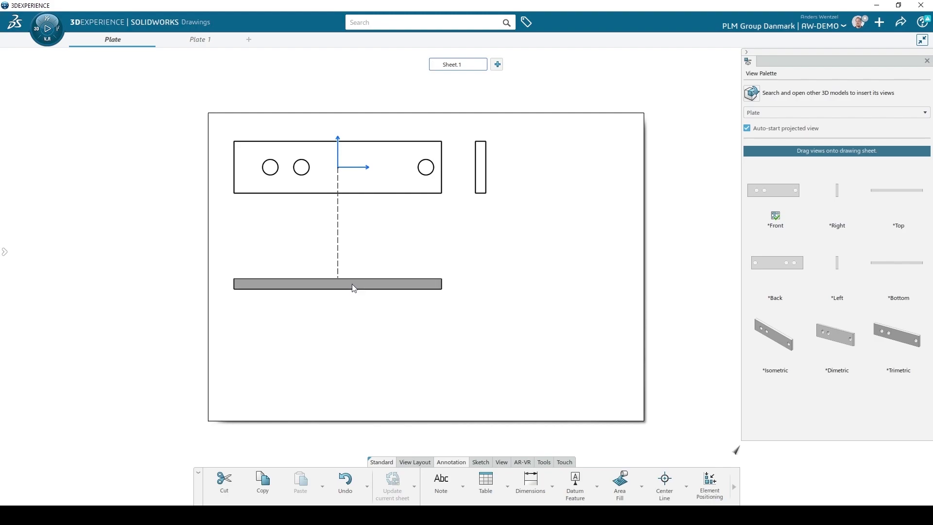
{"action": "left_click", "coordinate": [354, 288]}
{"action": "key", "text": "Escape"}
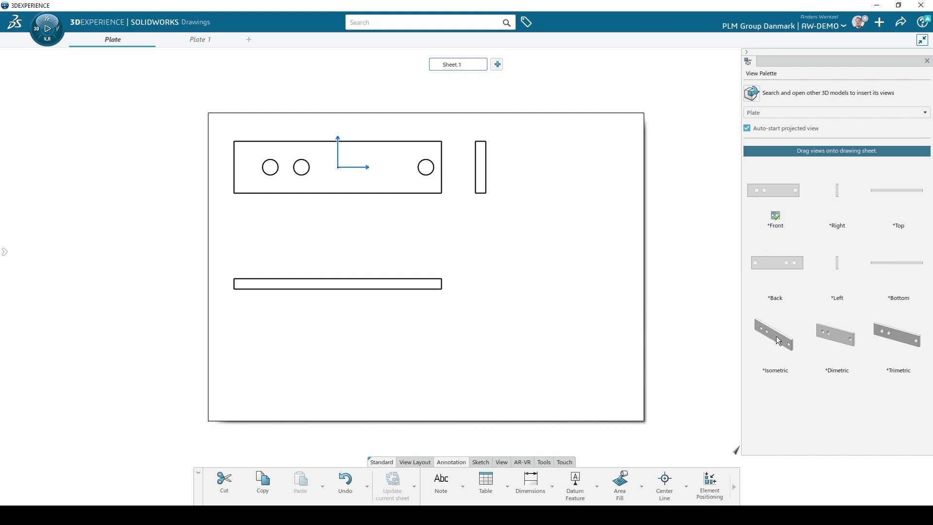
{"action": "left_click_drag", "start_coordinate": [774, 340], "coordinate": [545, 292]}
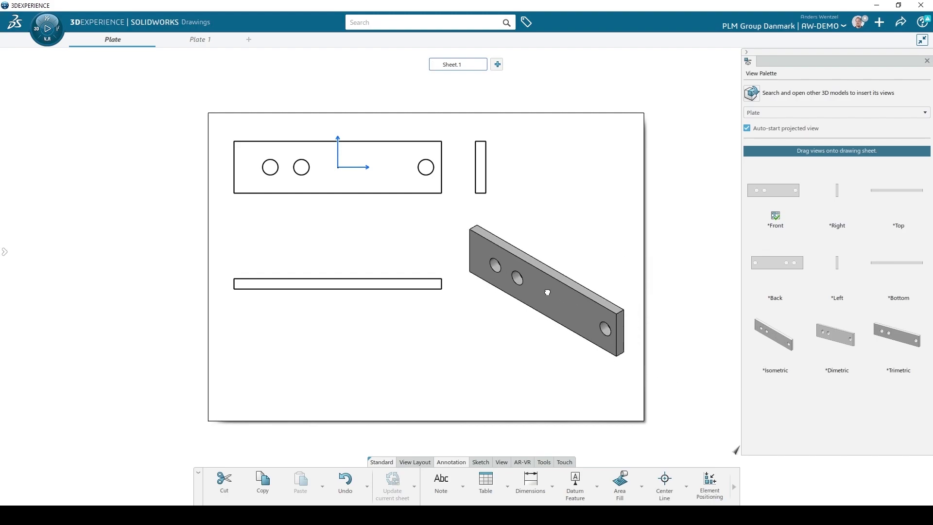
{"action": "left_click", "coordinate": [546, 292]}
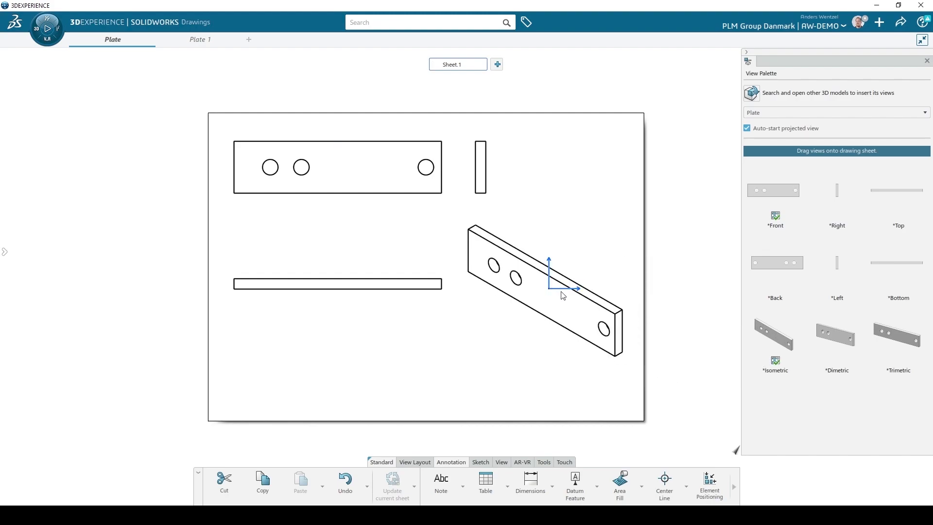
Step: Show view frames, nudge the lower view down, and shade the isometric view with edges
{"action": "left_click", "coordinate": [502, 461]}
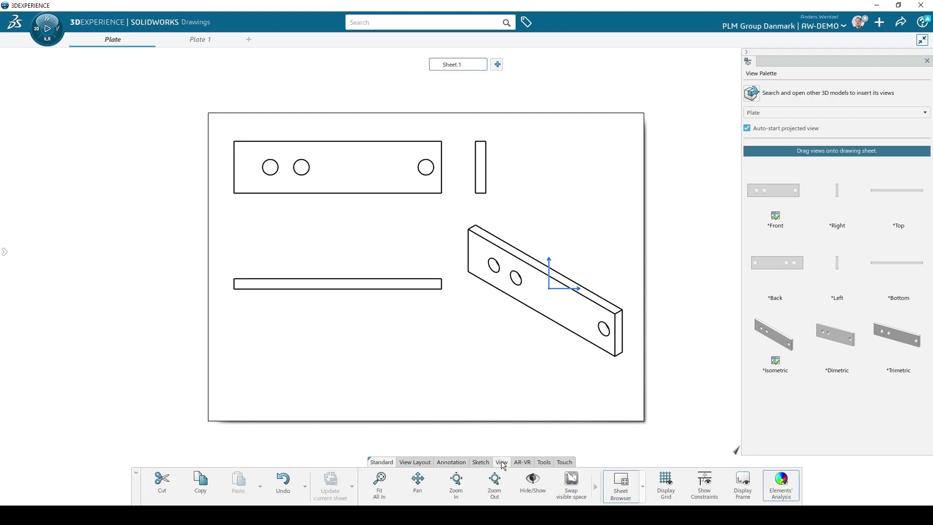
{"action": "left_click", "coordinate": [743, 481]}
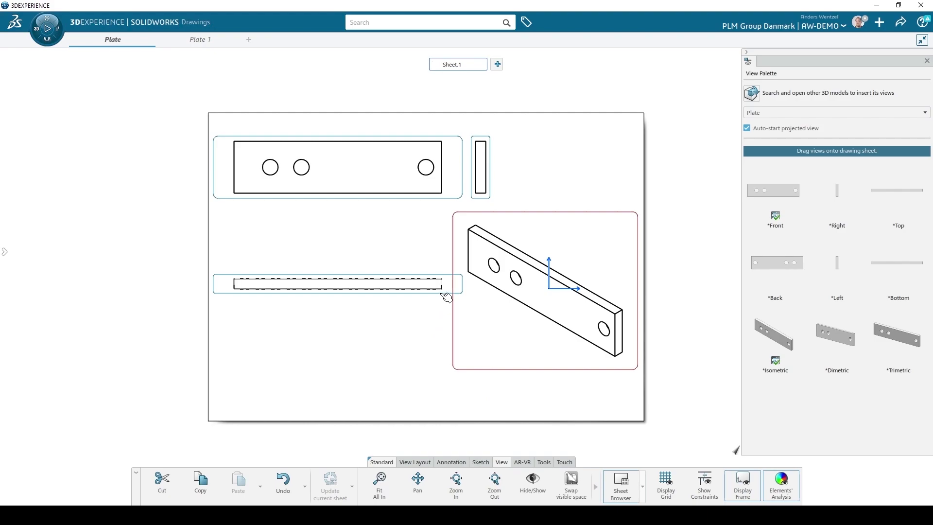
{"action": "left_click_drag", "start_coordinate": [443, 293], "coordinate": [447, 315]}
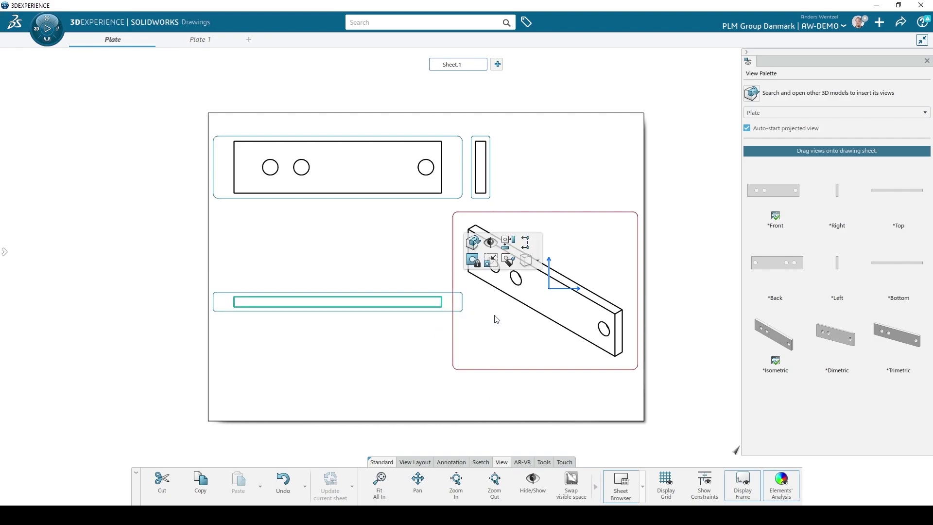
{"action": "left_click", "coordinate": [583, 218]}
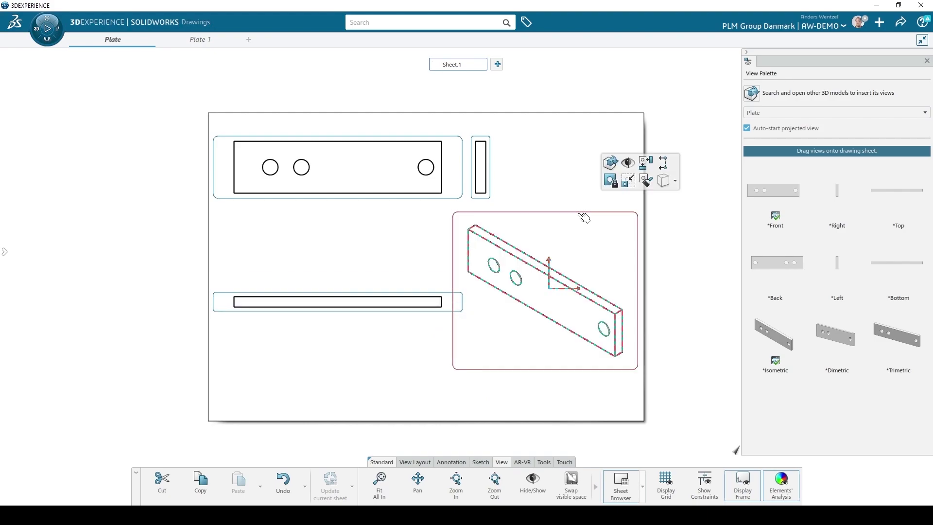
{"action": "left_click", "coordinate": [676, 183]}
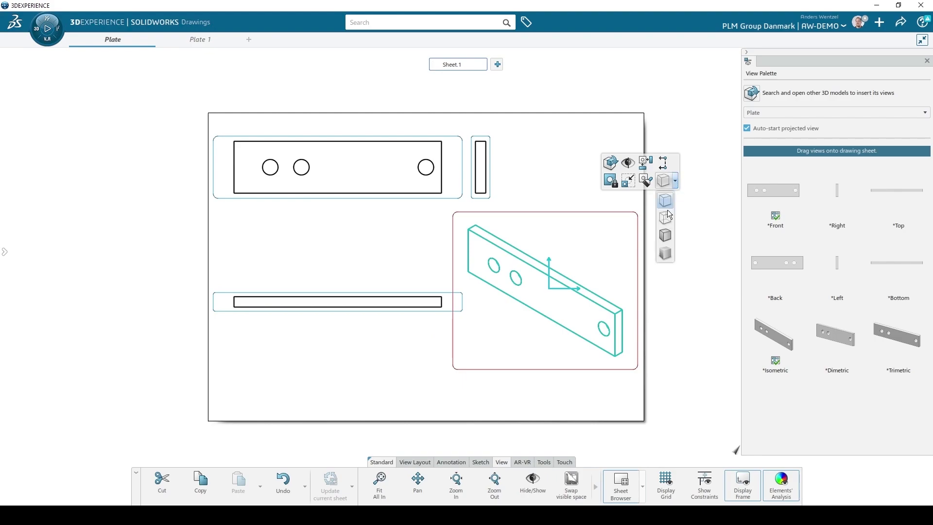
{"action": "left_click", "coordinate": [664, 237]}
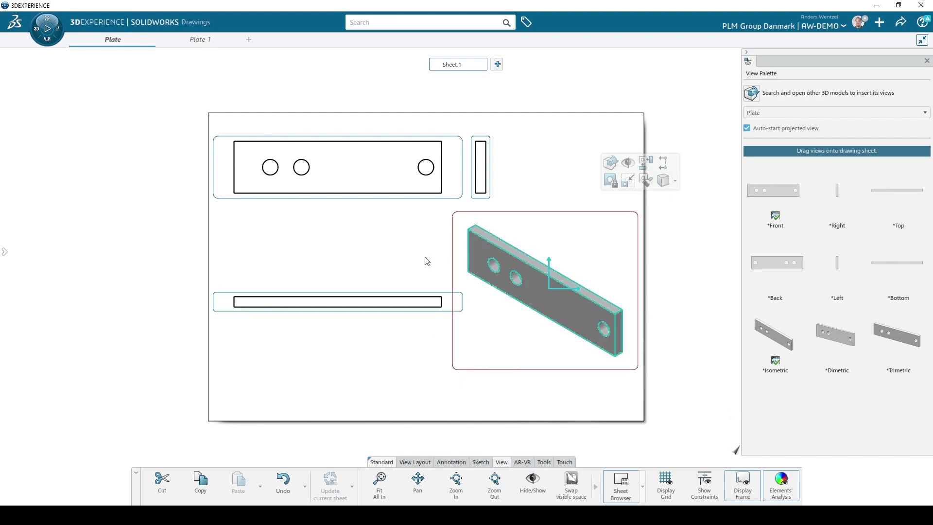
{"action": "left_click", "coordinate": [398, 264]}
Step: Show hidden lines in the bottom view and hide the frames around all views
{"action": "left_click", "coordinate": [394, 295]}
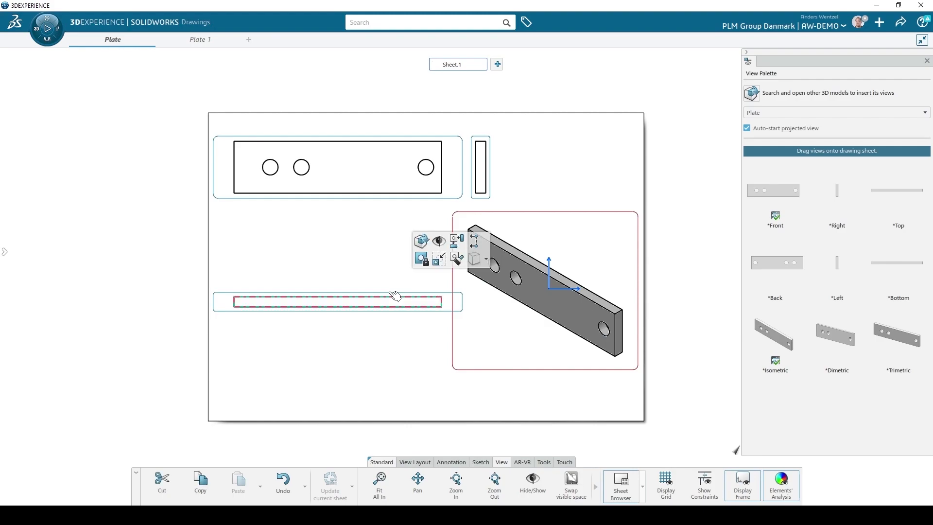
{"action": "left_click", "coordinate": [486, 260]}
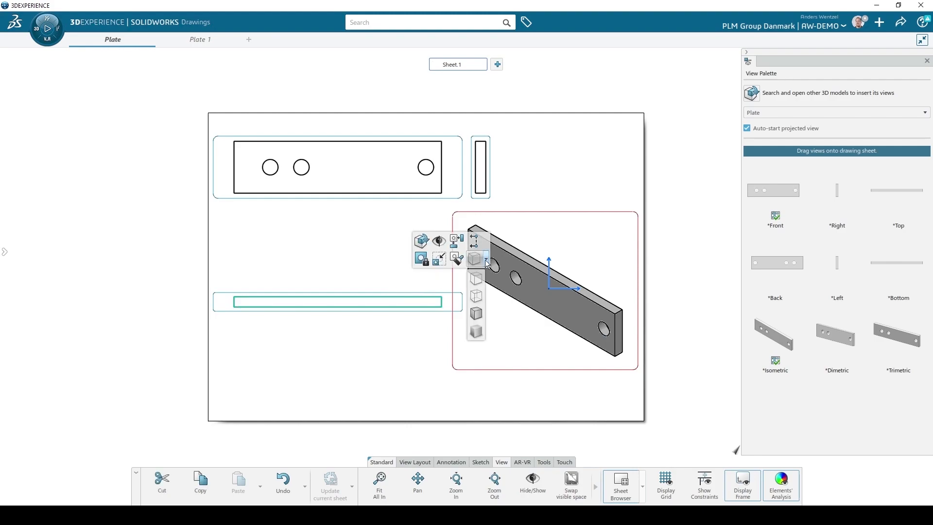
{"action": "left_click", "coordinate": [477, 296]}
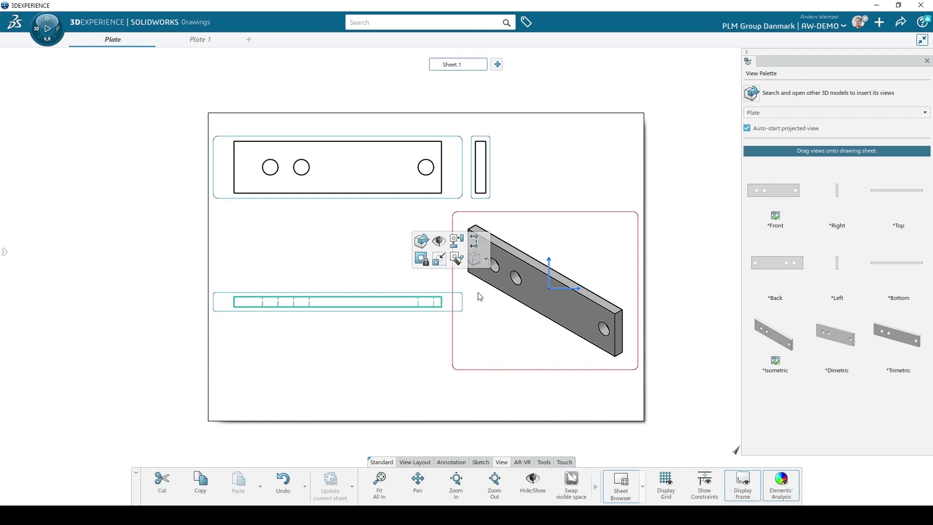
{"action": "left_click", "coordinate": [359, 266]}
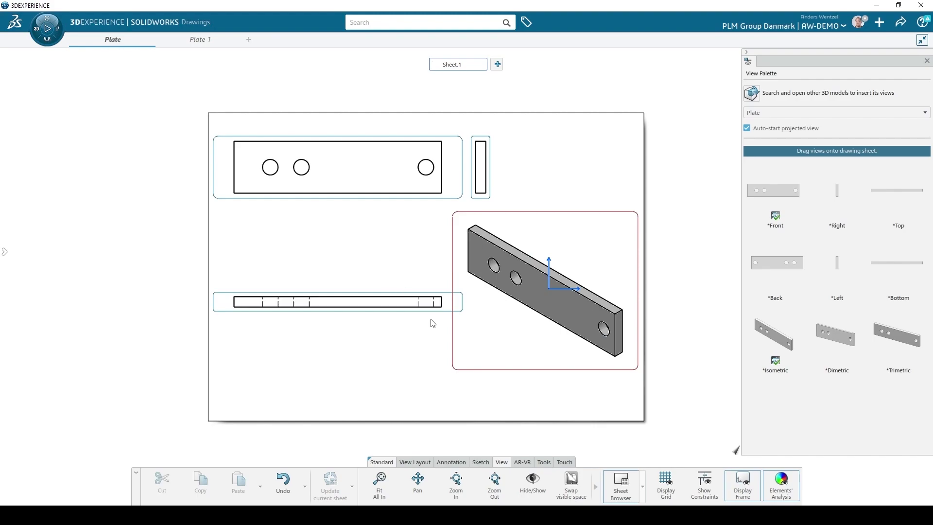
{"action": "left_click", "coordinate": [746, 488]}
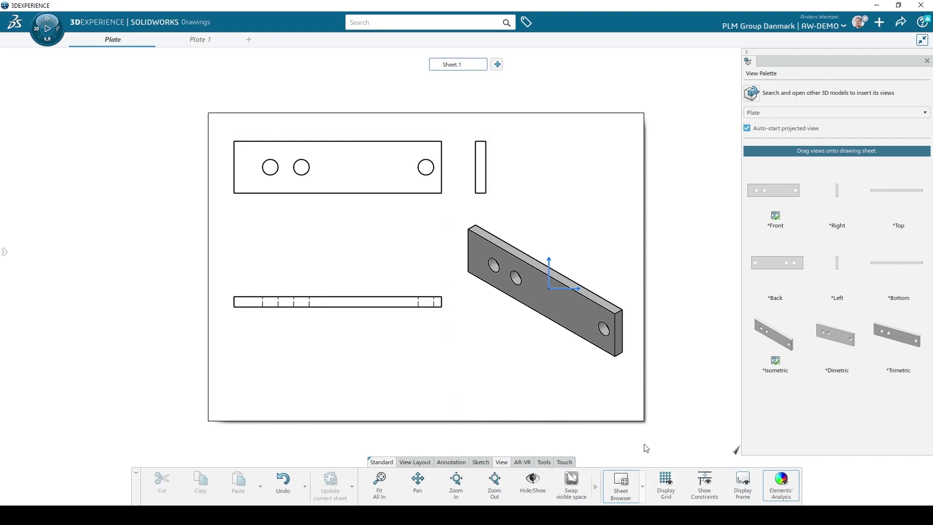
{"action": "left_click", "coordinate": [455, 462]}
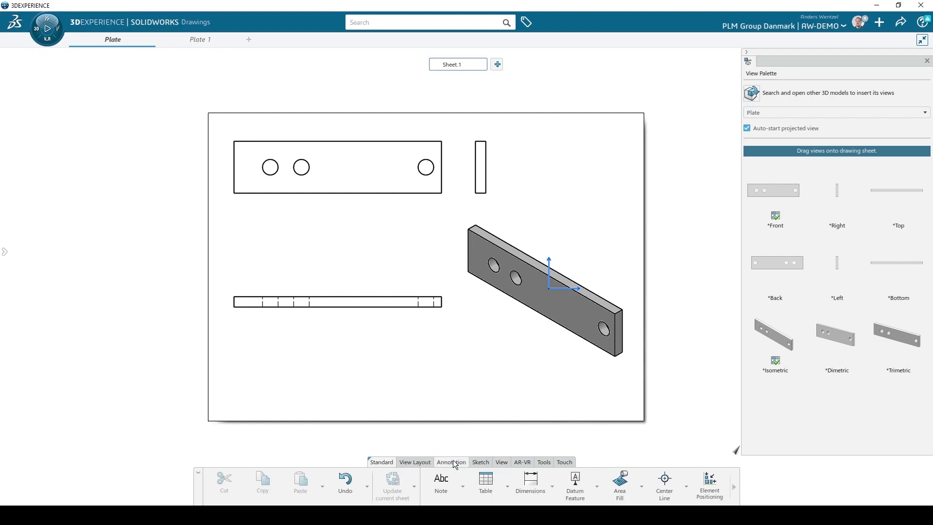
Step: Add centre marks to the right, middle and left holes of the front view
{"action": "left_click", "coordinate": [668, 481]}
{"action": "left_click", "coordinate": [436, 176]}
{"action": "left_click", "coordinate": [310, 175]}
{"action": "left_click", "coordinate": [666, 486]}
{"action": "left_click", "coordinate": [666, 476]}
{"action": "left_click", "coordinate": [276, 170]}
Step: Cut a vertical section line through the right hole and place view A-A beside the right view
{"action": "left_click", "coordinate": [418, 462]}
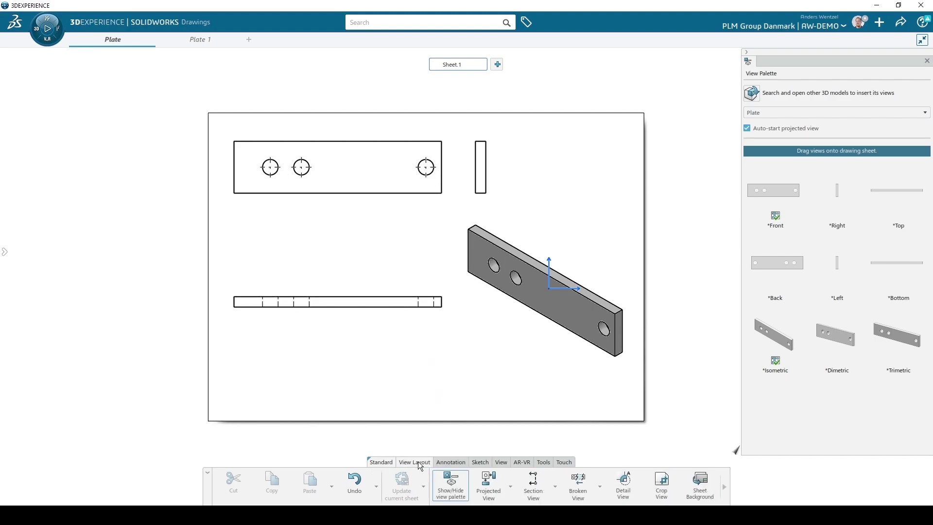
{"action": "left_click", "coordinate": [533, 485]}
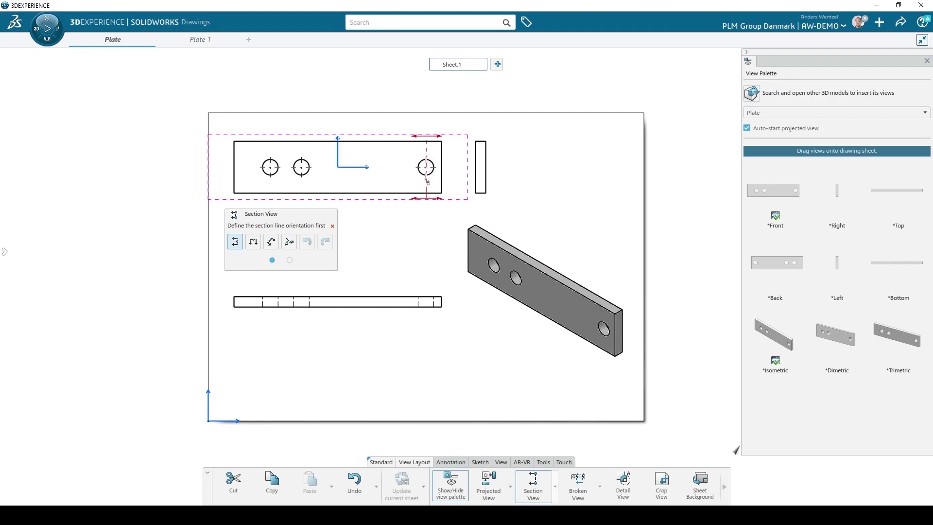
{"action": "left_click", "coordinate": [427, 167]}
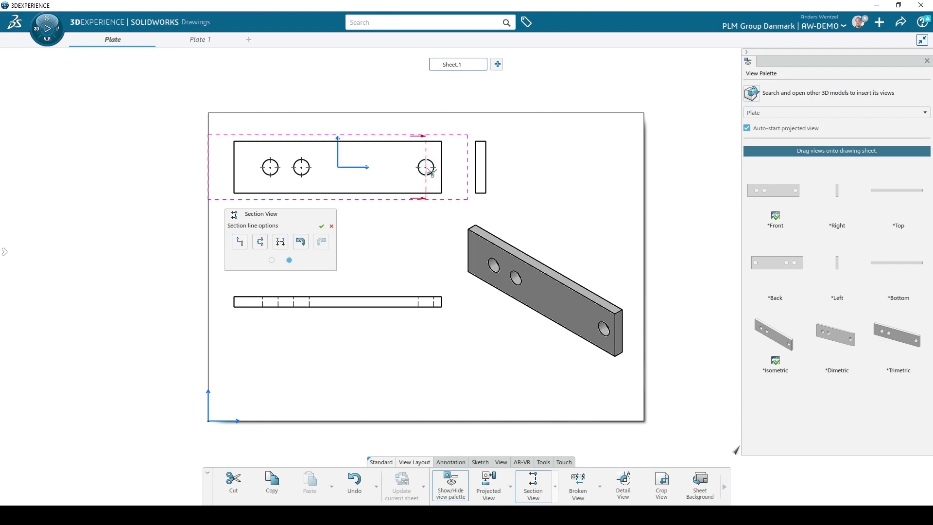
{"action": "key", "text": "Return"}
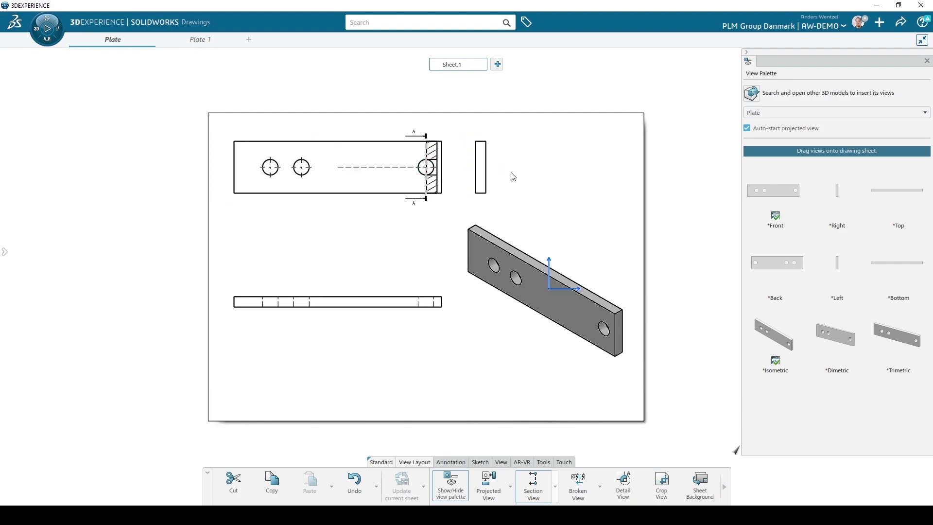
{"action": "left_click", "coordinate": [548, 175]}
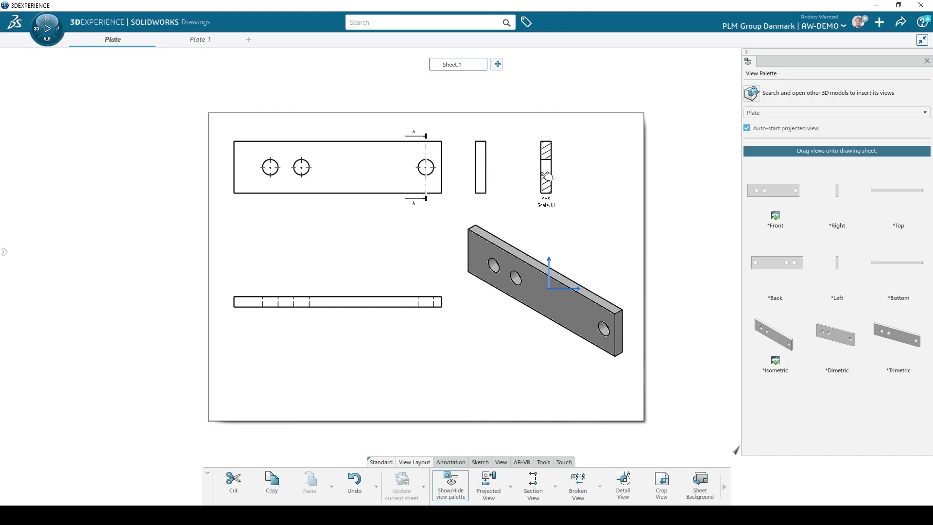
{"action": "scroll", "coordinate": [475, 241], "scroll_direction": "down", "scroll_amount": 1}
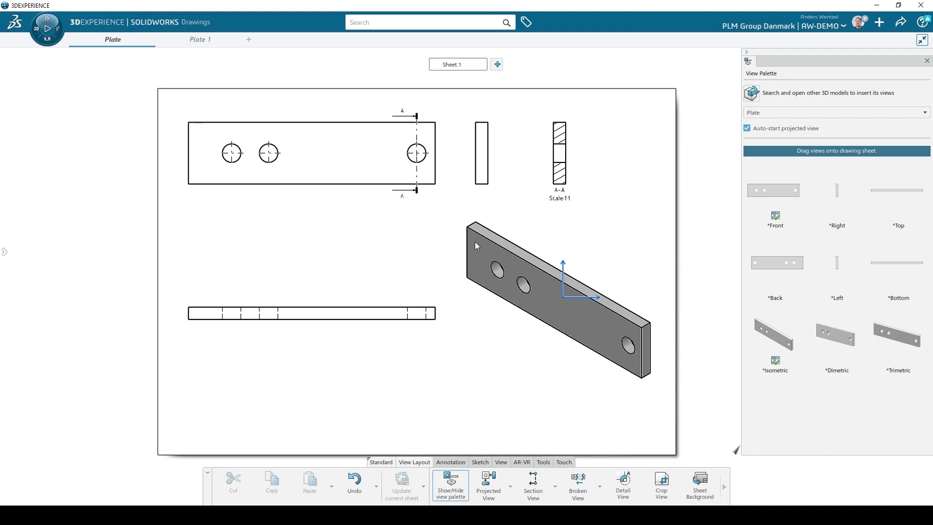
Step: Add axis lines to the hole in section A-A and the holes in the bottom view
{"action": "left_click", "coordinate": [456, 462]}
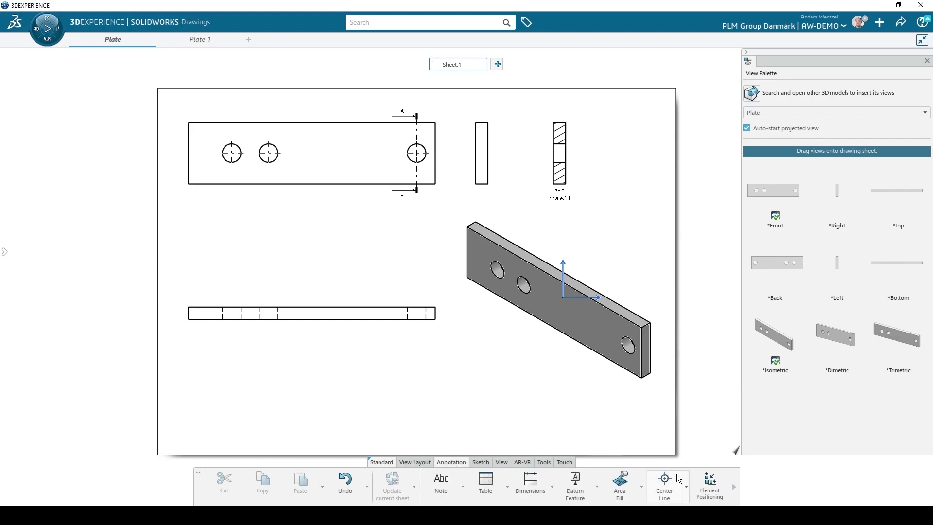
{"action": "left_click", "coordinate": [686, 488]}
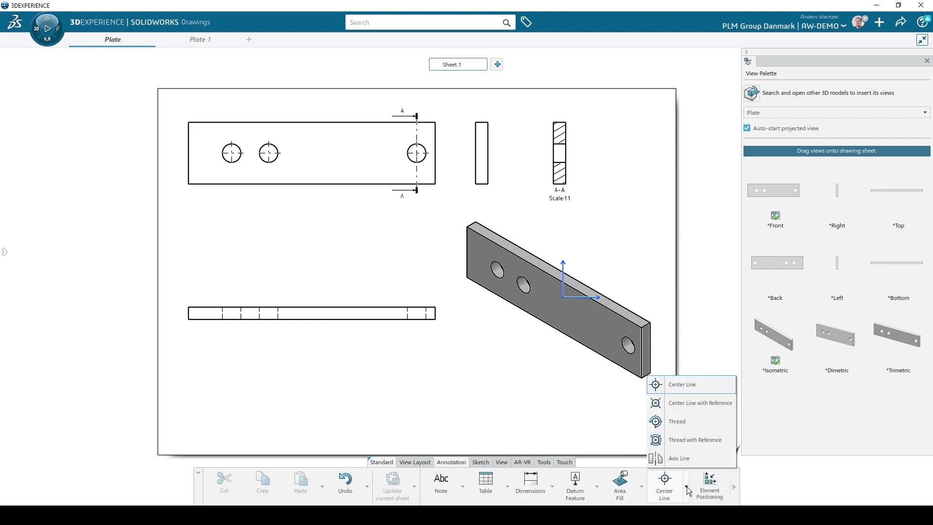
{"action": "left_click", "coordinate": [680, 461]}
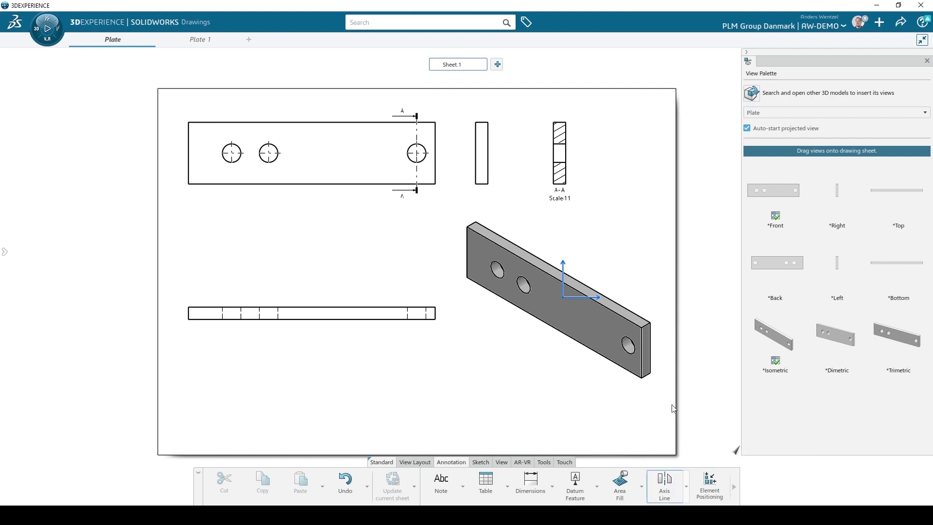
{"action": "left_click", "coordinate": [575, 167]}
{"action": "left_click", "coordinate": [426, 314]}
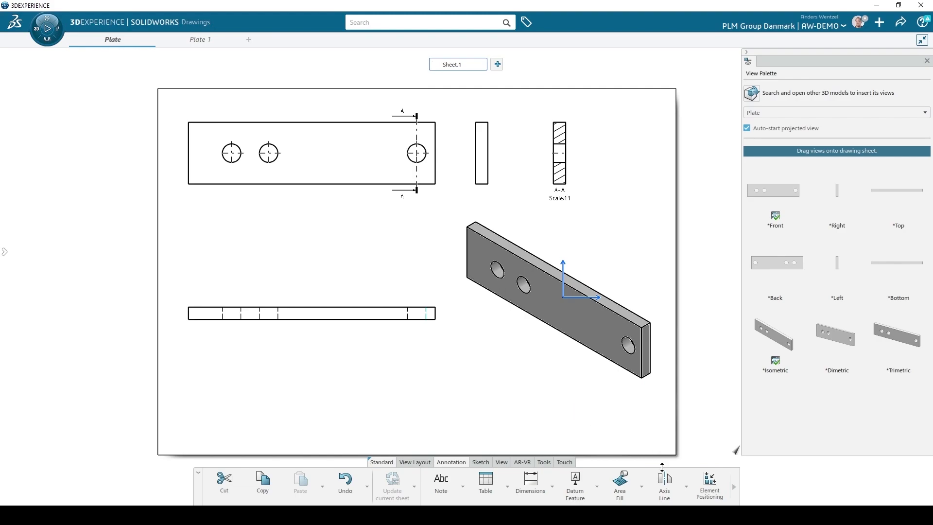
{"action": "left_click", "coordinate": [665, 481]}
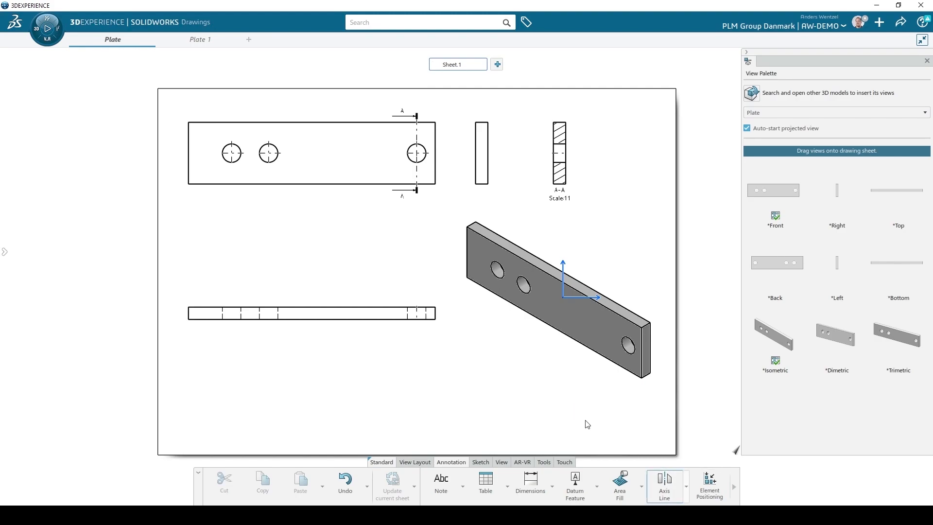
{"action": "left_click", "coordinate": [279, 315]}
Step: Extend the three bottom-view axis lines past the plate edges and check the A-A axis line
{"action": "left_click", "coordinate": [416, 314]}
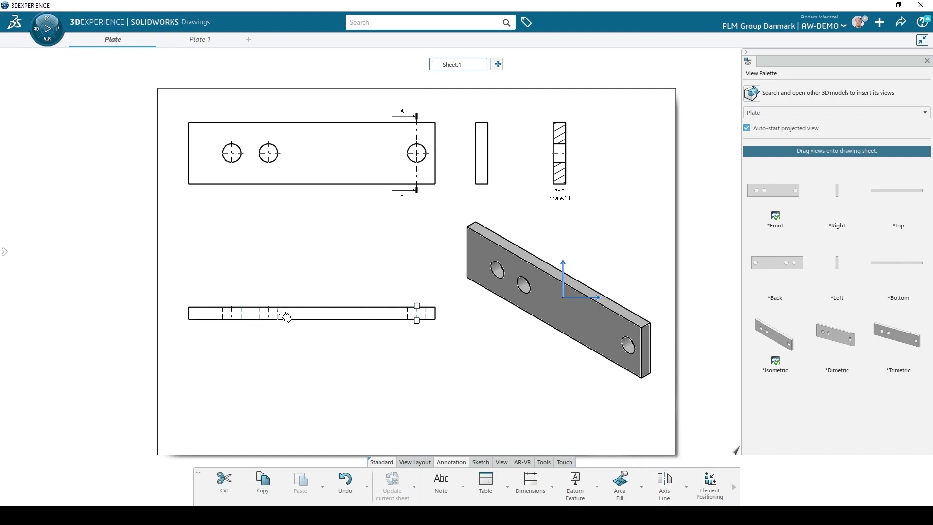
{"action": "left_click", "coordinate": [269, 314], "text": "ctrl"}
{"action": "left_click", "coordinate": [232, 315], "text": "ctrl"}
{"action": "left_click_drag", "start_coordinate": [232, 306], "coordinate": [232, 304]}
{"action": "left_click", "coordinate": [363, 226]}
{"action": "left_click", "coordinate": [566, 155]}
{"action": "left_click", "coordinate": [594, 192]}
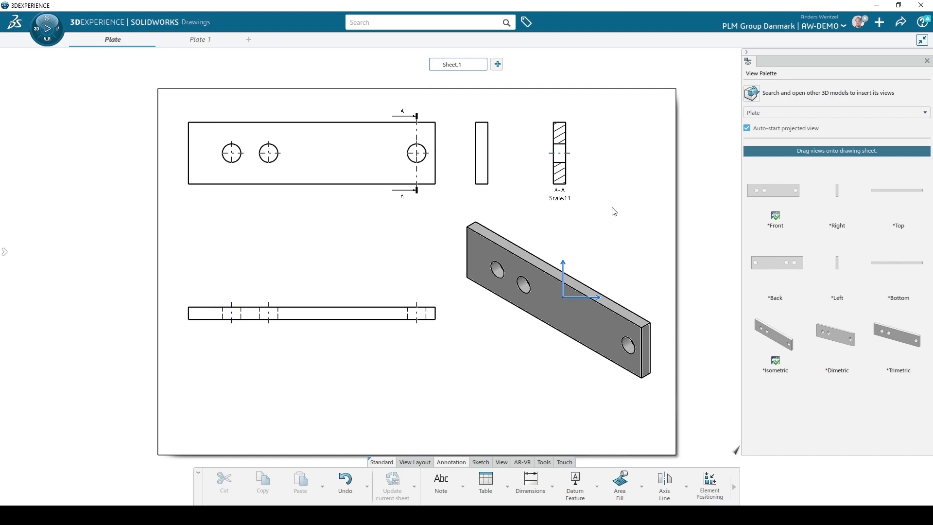
Step: Add the ISO 2768-1 text note below the bottom view
{"action": "left_click", "coordinate": [436, 480]}
{"action": "left_click", "coordinate": [248, 426]}
{"action": "type", "text": "ISO 2768-1"}
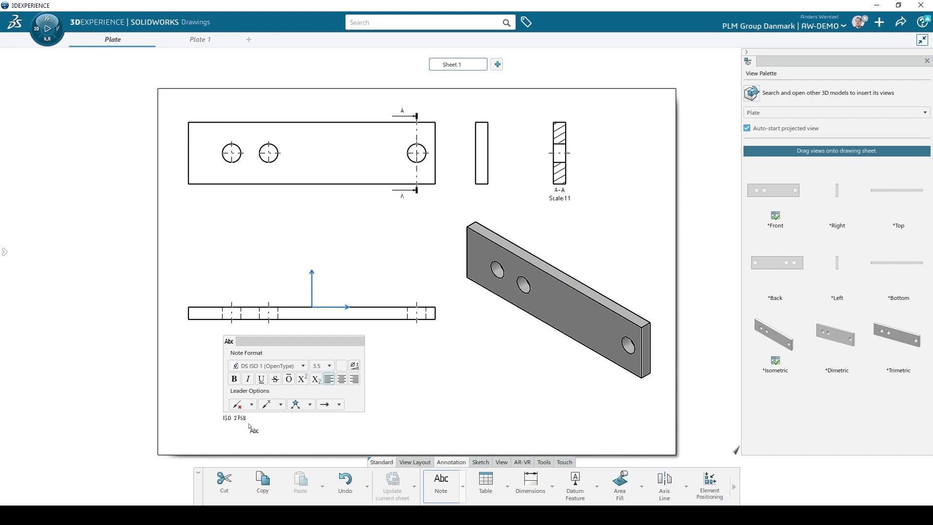
{"action": "left_click", "coordinate": [205, 442]}
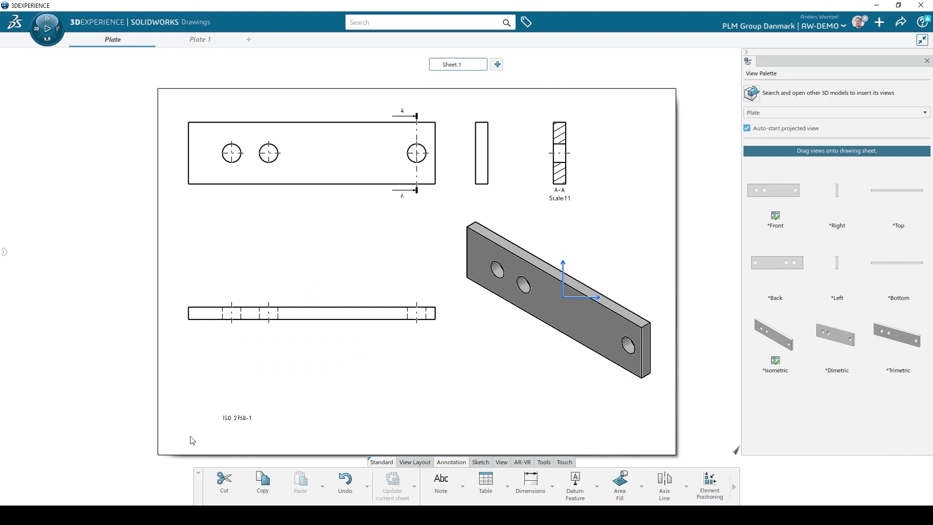
Step: Set the ISO 2768-1 note to text size 14 and move it up and left
{"action": "left_click", "coordinate": [245, 422]}
{"action": "double_click", "coordinate": [247, 421]}
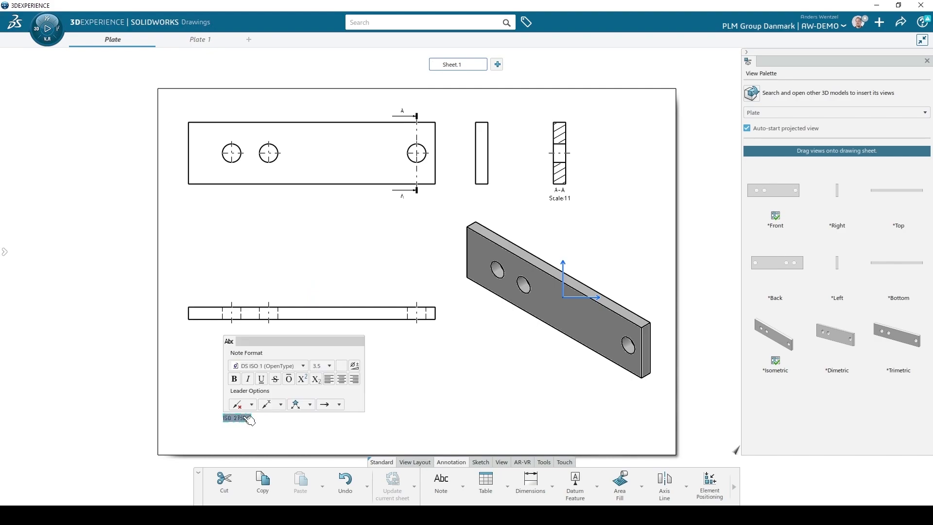
{"action": "left_click", "coordinate": [330, 366]}
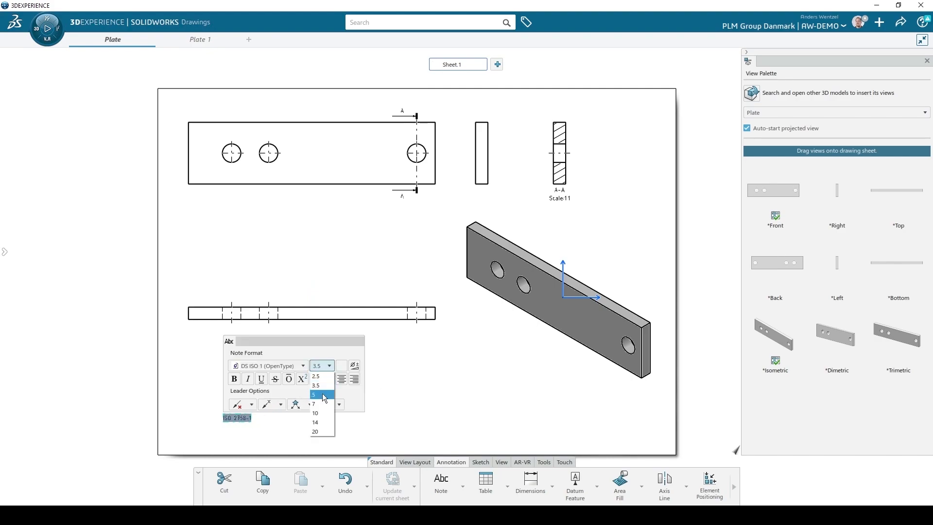
{"action": "left_click", "coordinate": [325, 422]}
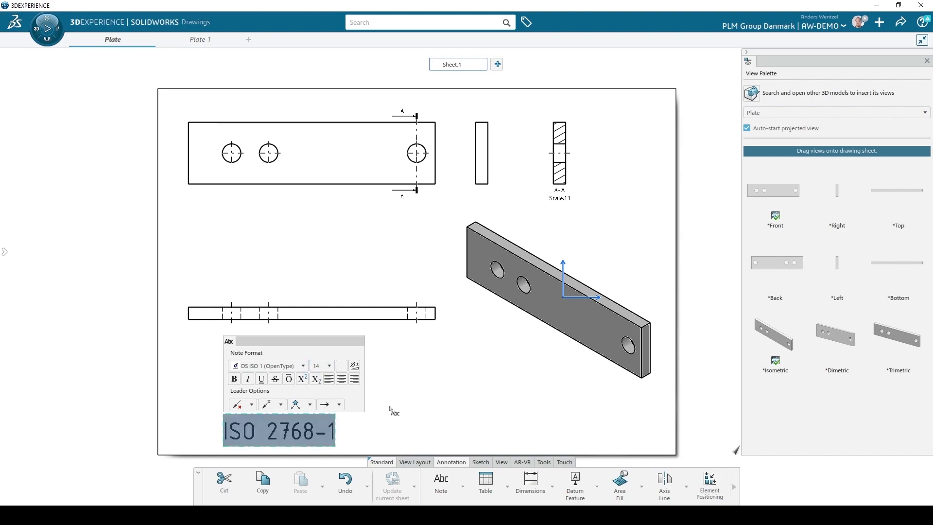
{"action": "left_click", "coordinate": [357, 418]}
{"action": "left_click_drag", "start_coordinate": [321, 425], "coordinate": [306, 395]}
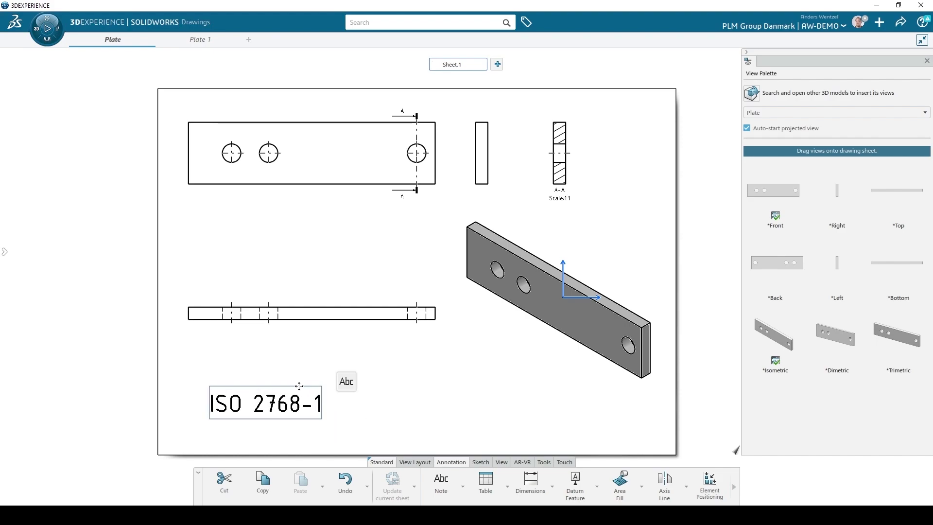
{"action": "left_click", "coordinate": [414, 391]}
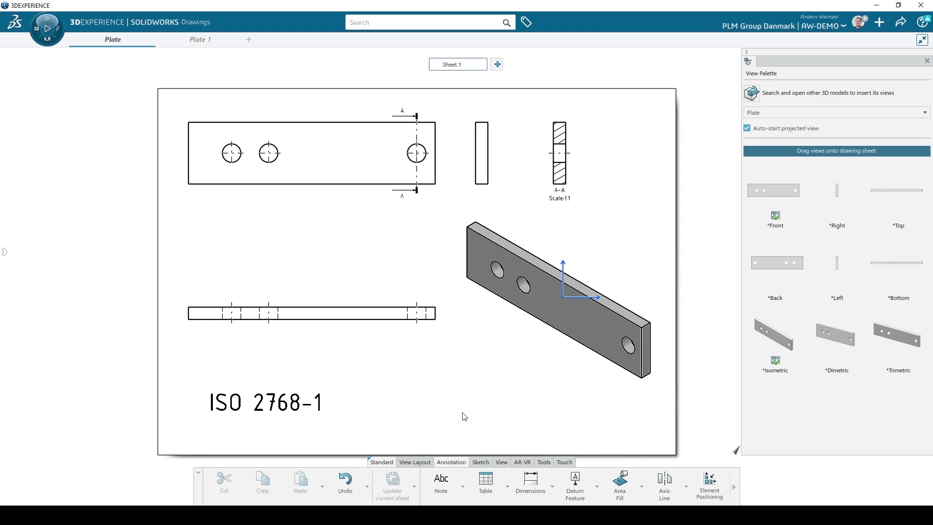
Step: Add a horizontal 200 length dimension below the lower view
{"action": "left_click", "coordinate": [533, 479]}
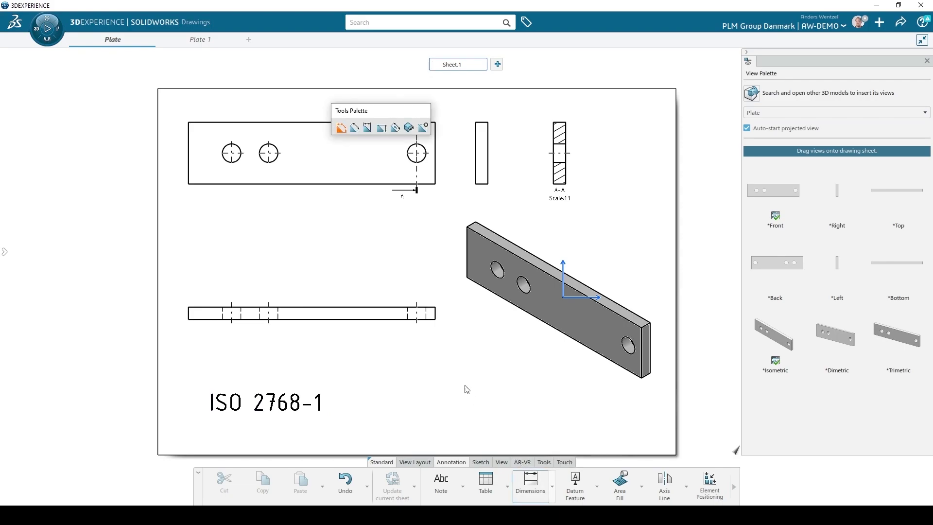
{"action": "left_click", "coordinate": [366, 129]}
{"action": "left_click", "coordinate": [315, 319]}
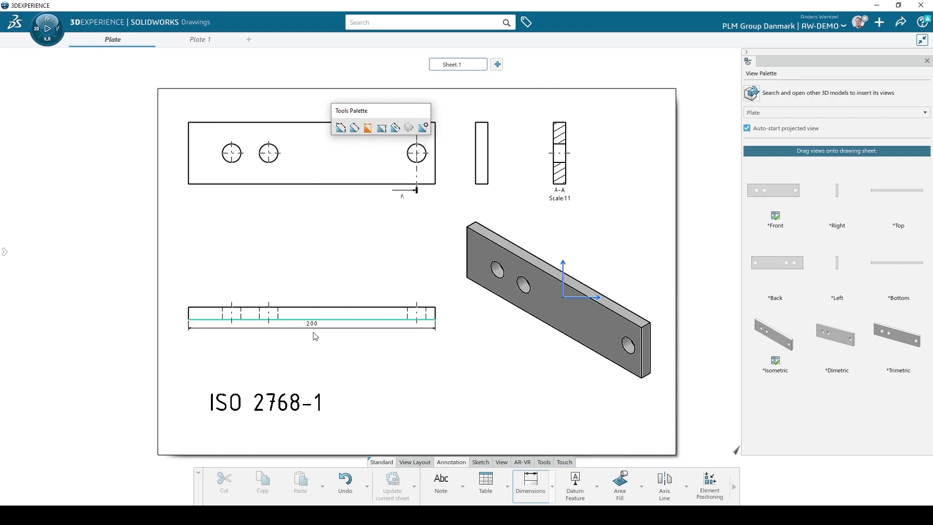
{"action": "left_click", "coordinate": [316, 347]}
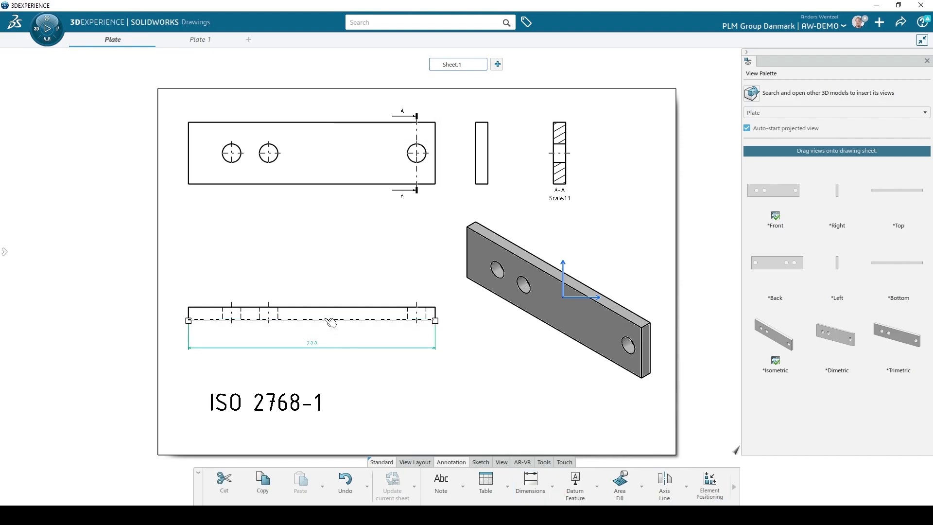
{"action": "scroll", "coordinate": [328, 301], "scroll_direction": "down", "scroll_amount": 2}
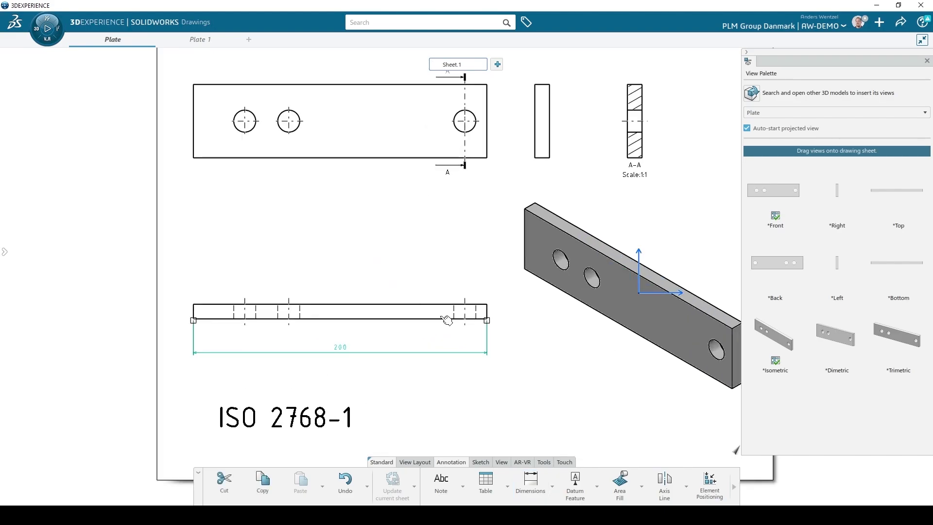
Step: Dimension the hole positions: 35 from the left edge, 30 between holes, 15 to the right edge
{"action": "left_click", "coordinate": [535, 487]}
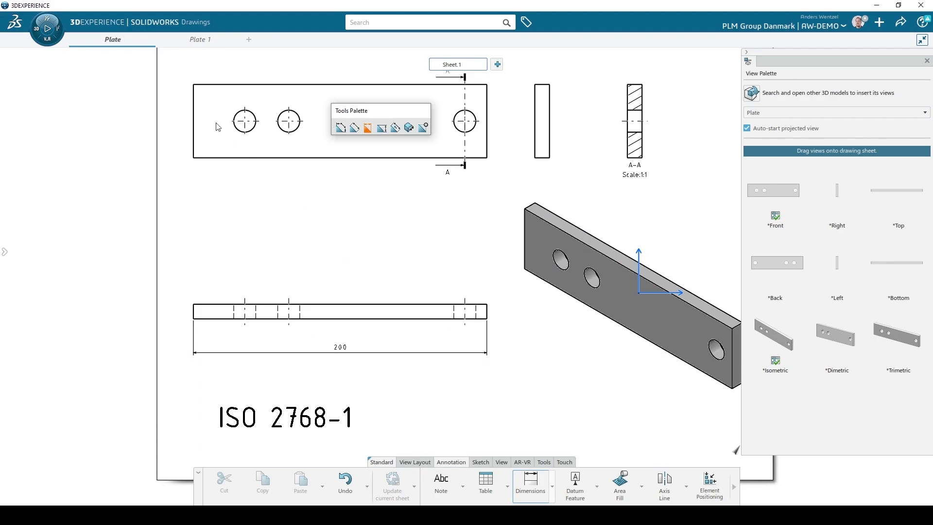
{"action": "left_click", "coordinate": [194, 124]}
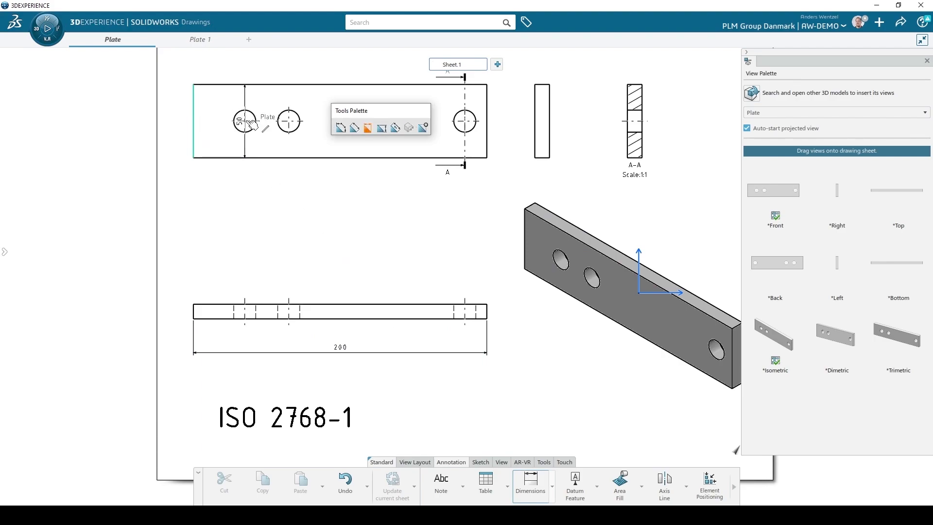
{"action": "left_click", "coordinate": [246, 121]}
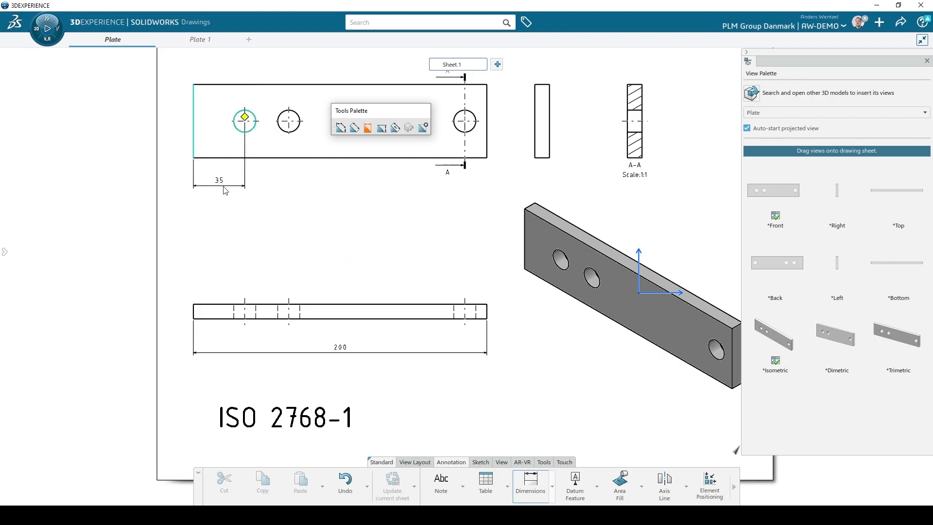
{"action": "left_click", "coordinate": [225, 192]}
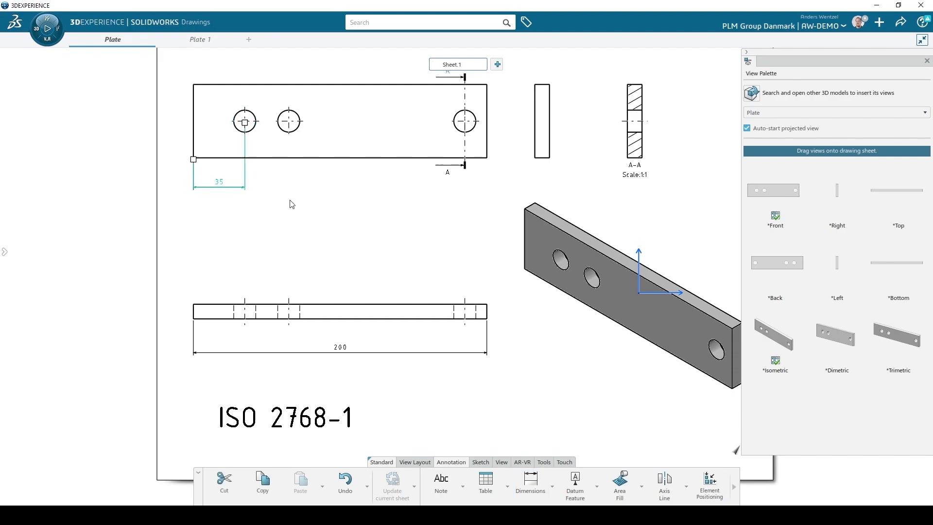
{"action": "left_click", "coordinate": [533, 486]}
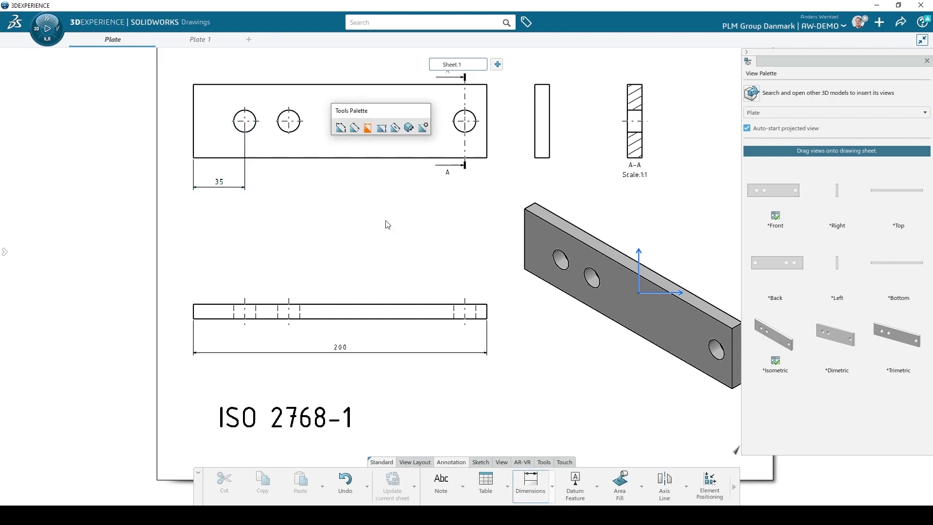
{"action": "left_click", "coordinate": [254, 128]}
{"action": "left_click", "coordinate": [295, 130]}
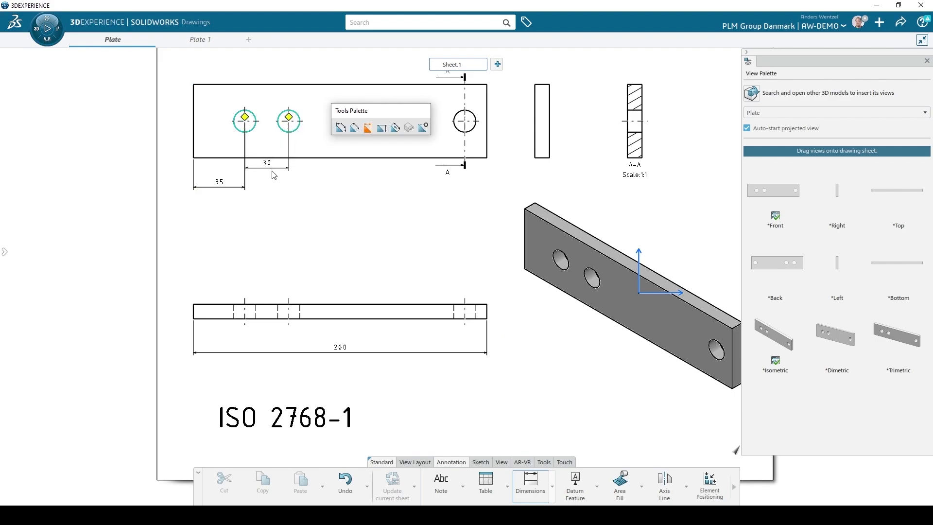
{"action": "left_click", "coordinate": [275, 188]}
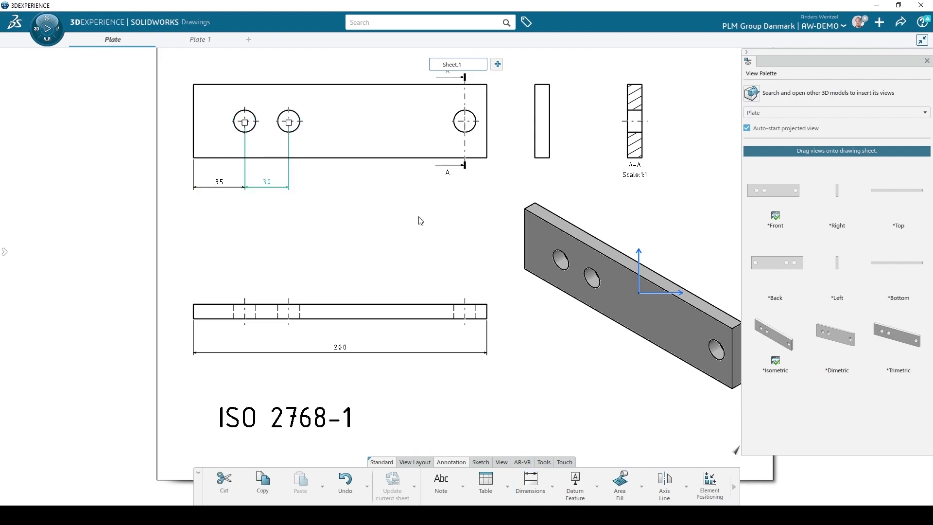
{"action": "left_click", "coordinate": [527, 486]}
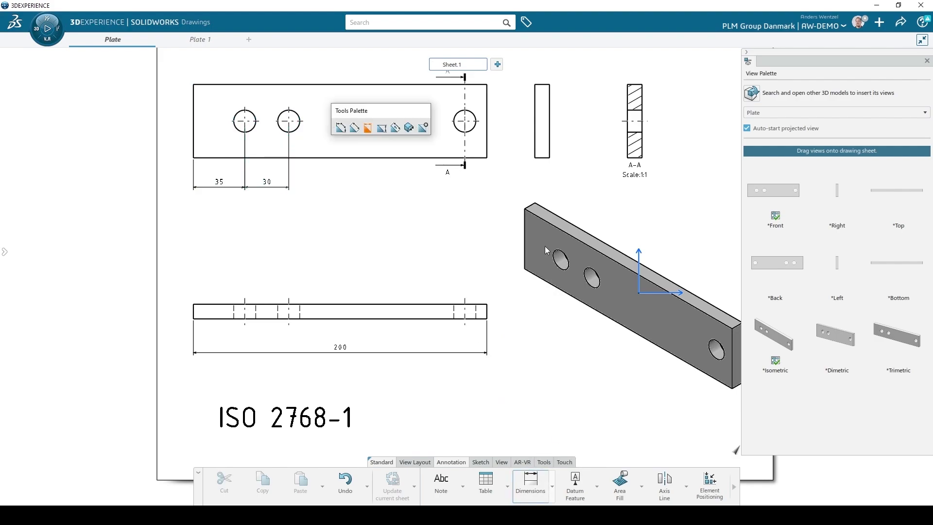
{"action": "left_click", "coordinate": [474, 131]}
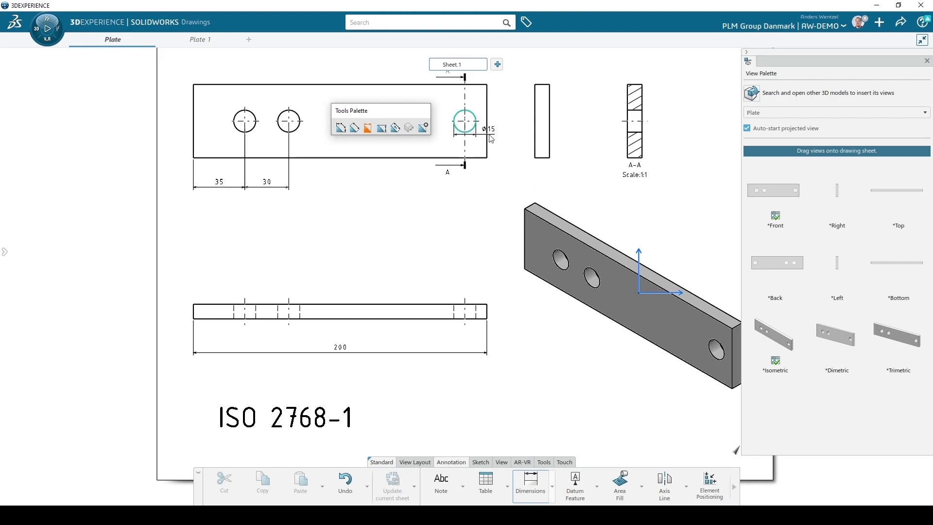
{"action": "left_click", "coordinate": [487, 139]}
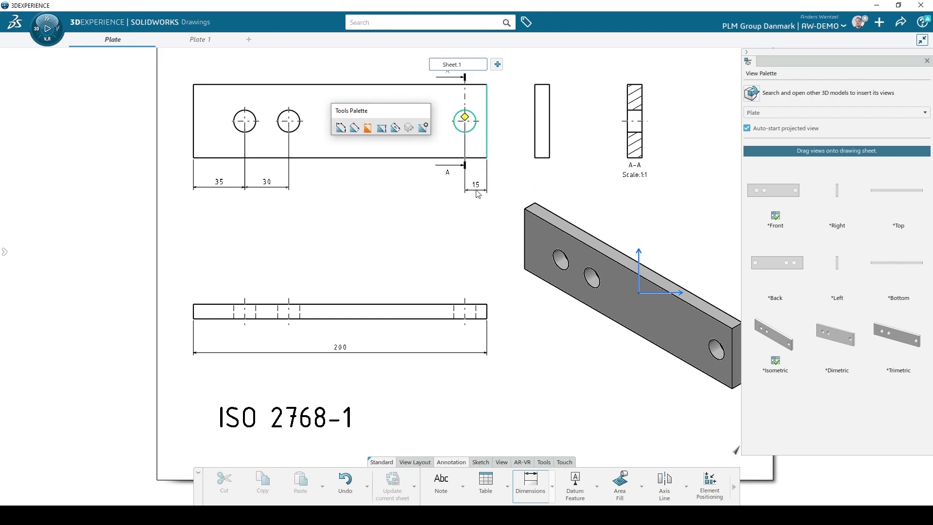
{"action": "left_click", "coordinate": [478, 193]}
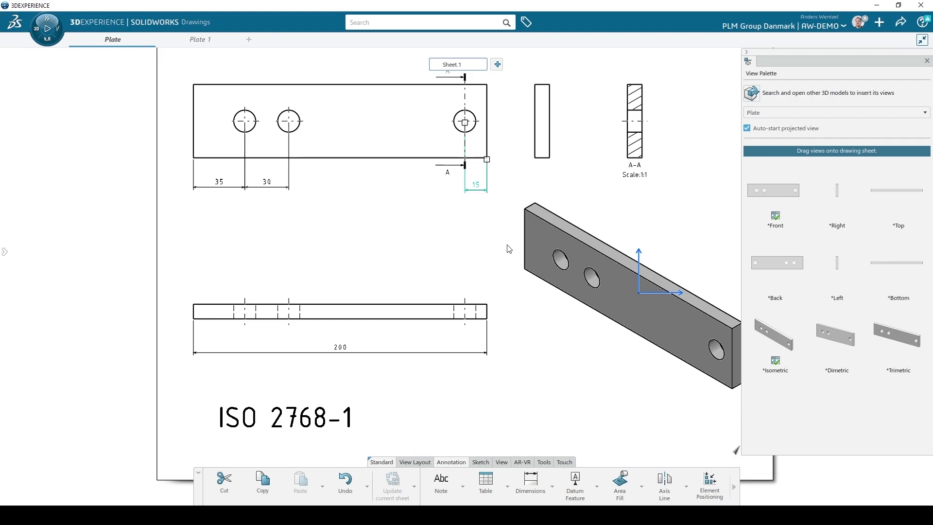
Step: Add the 10 thickness on the side view and the Ø15 hole diameter on section A-A
{"action": "left_click", "coordinate": [530, 483]}
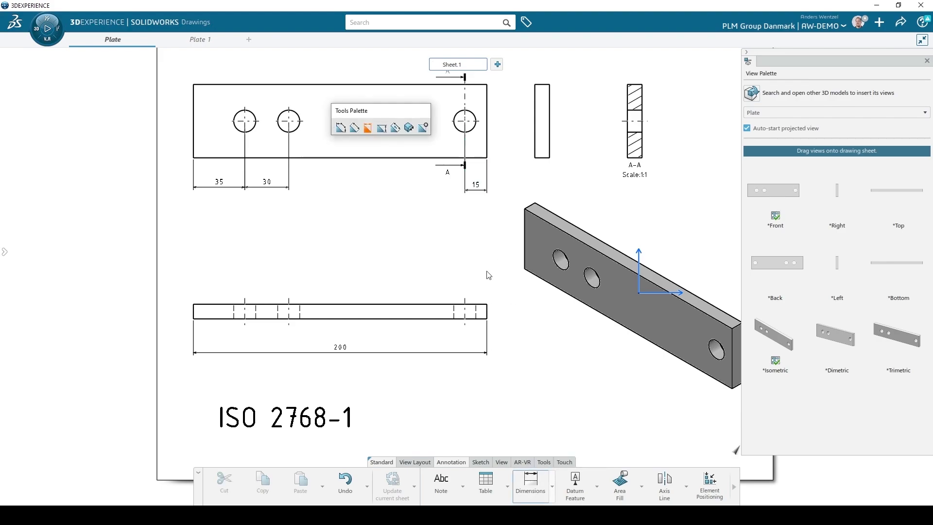
{"action": "left_click", "coordinate": [542, 158]}
{"action": "left_click", "coordinate": [545, 191]}
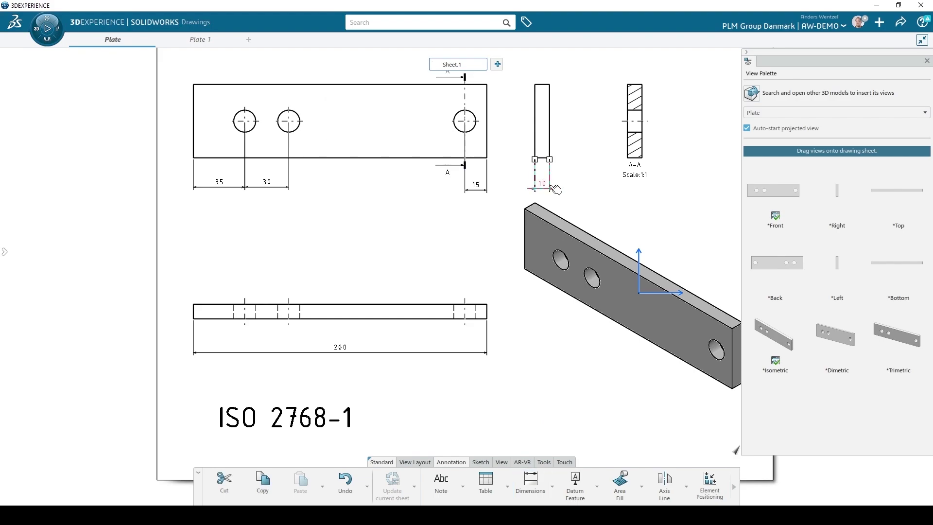
{"action": "left_click", "coordinate": [531, 481]}
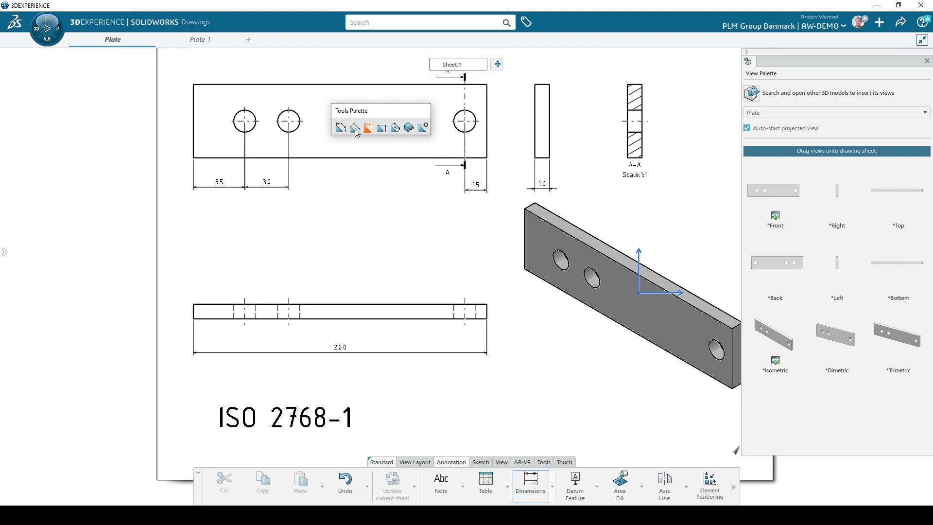
{"action": "left_click", "coordinate": [355, 129]}
{"action": "left_click", "coordinate": [636, 118]}
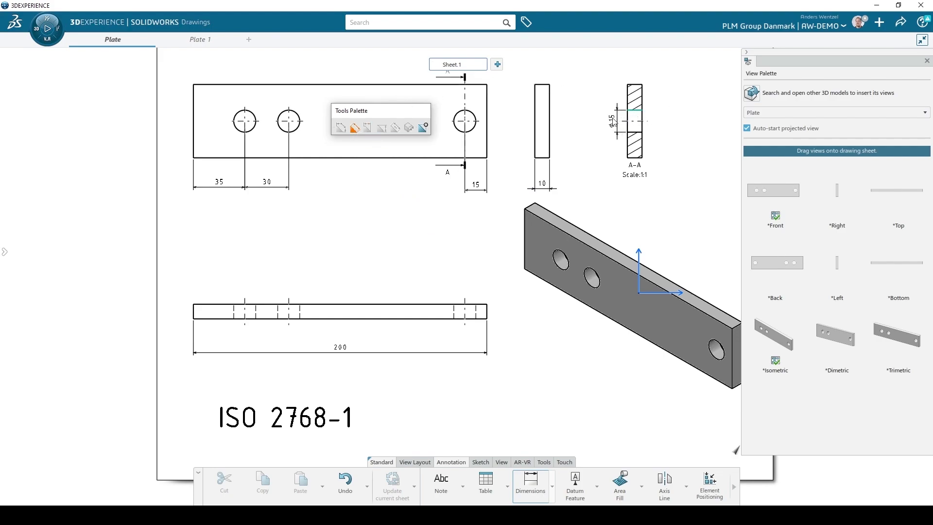
{"action": "left_click", "coordinate": [605, 123]}
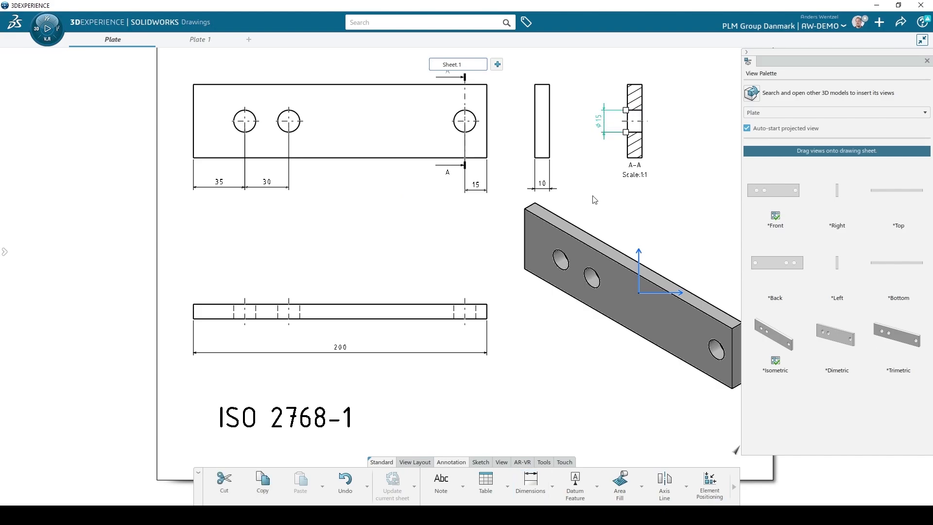
{"action": "key", "text": "f"}
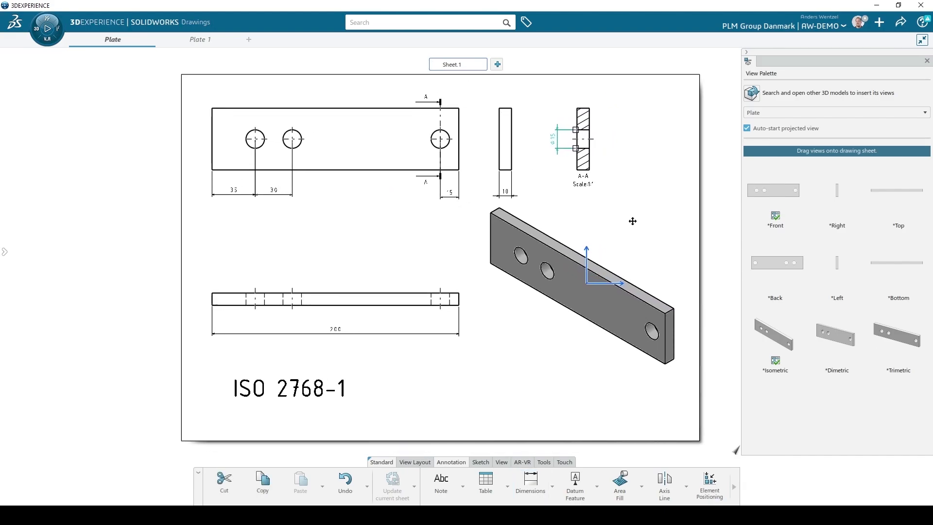
Step: Save the Plate A drawing
{"action": "left_click", "coordinate": [655, 230]}
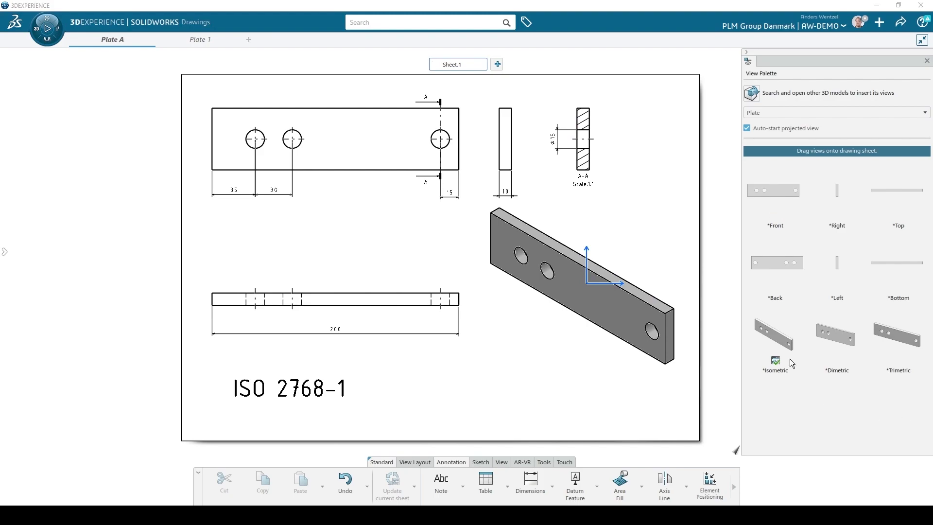
{"action": "left_click", "coordinate": [902, 22]}
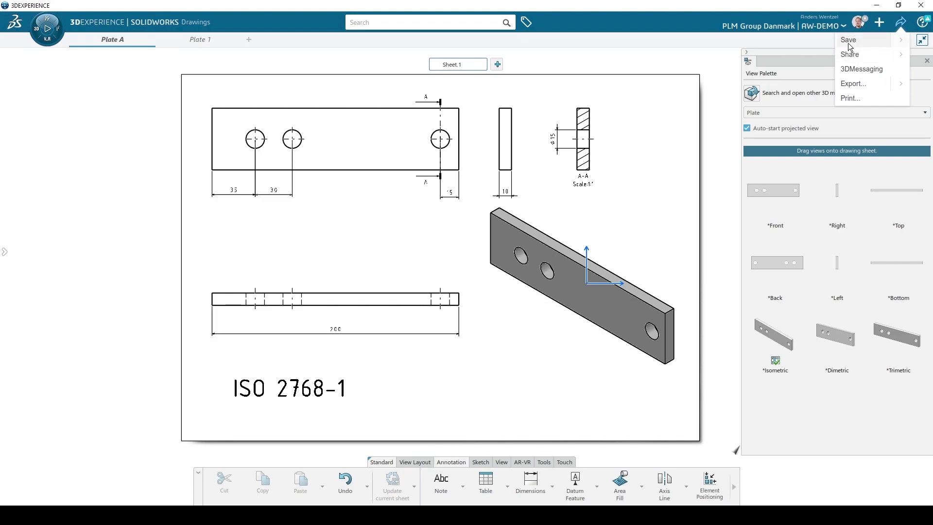
{"action": "left_click", "coordinate": [849, 41]}
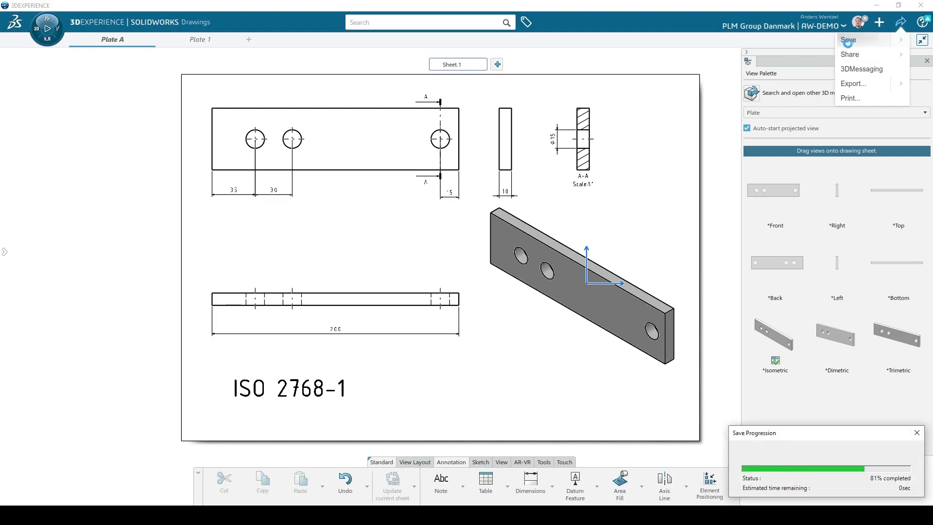
Step: Export the drawing as Plate.pdf, removing the '_(1)' suffix, and minimize Acrobat
{"action": "left_click", "coordinate": [899, 27]}
{"action": "left_click", "coordinate": [853, 84]}
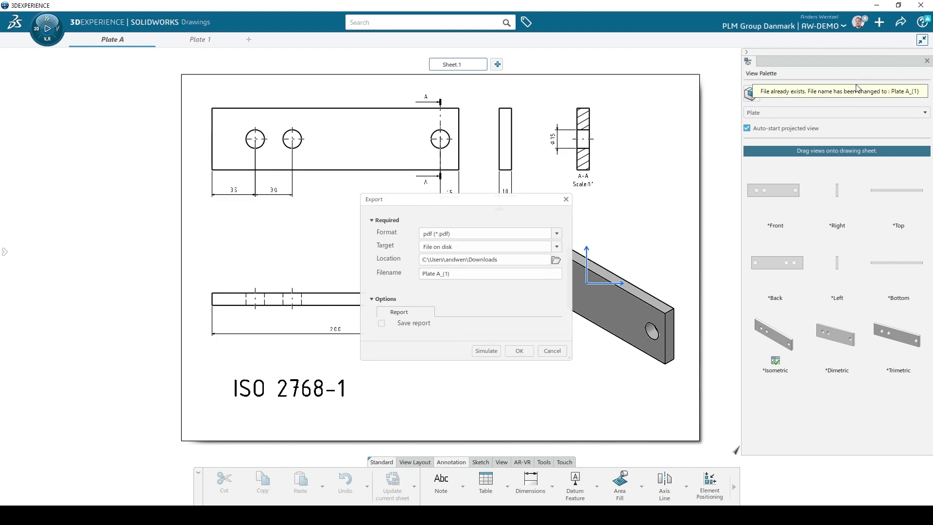
{"action": "double_click", "coordinate": [446, 275]}
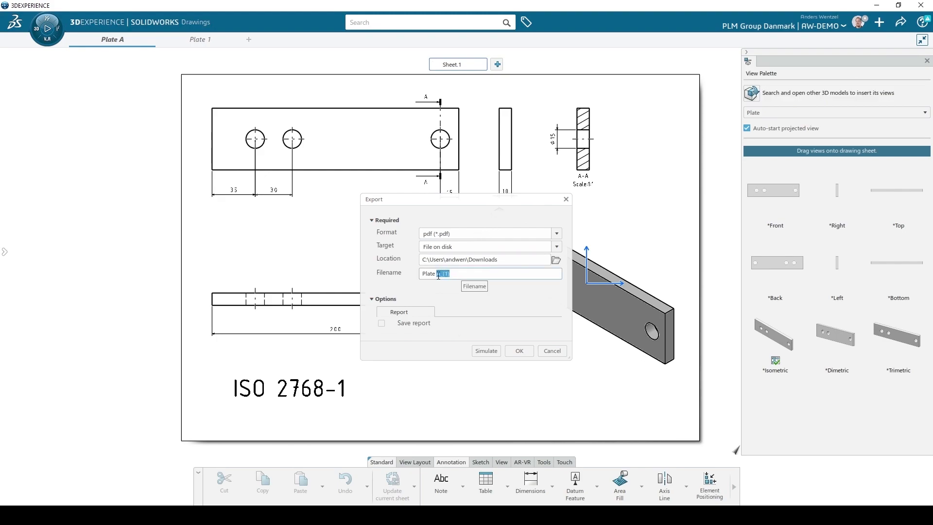
{"action": "key", "text": "BackSpace"}
{"action": "left_click", "coordinate": [519, 352]}
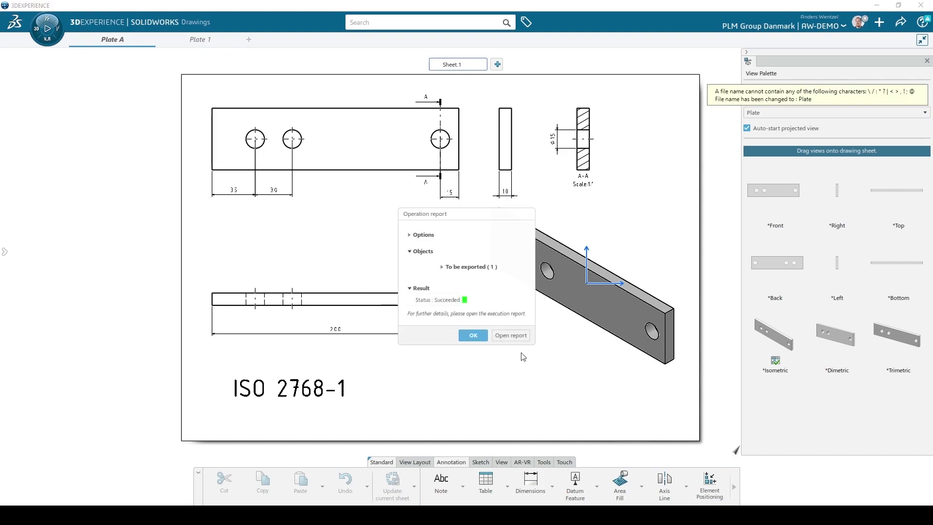
{"action": "left_click", "coordinate": [477, 335]}
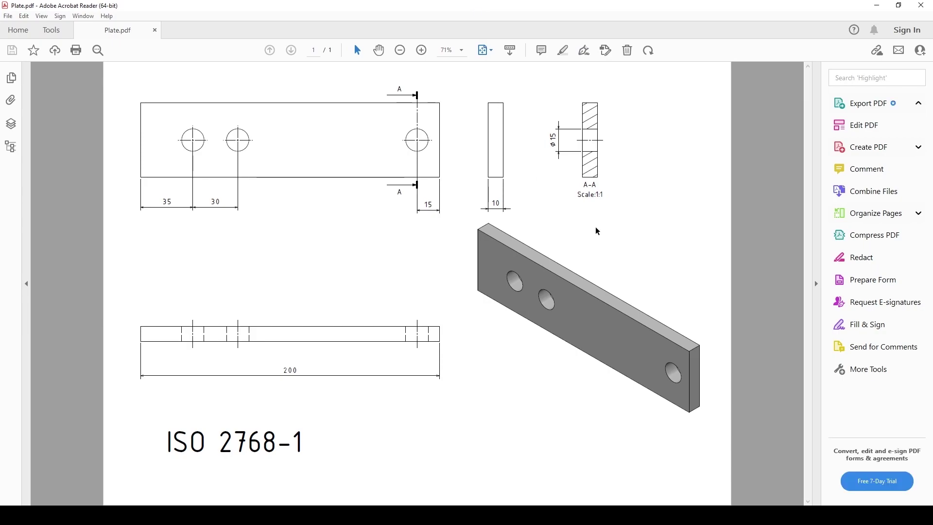
{"action": "left_click", "coordinate": [877, 6]}
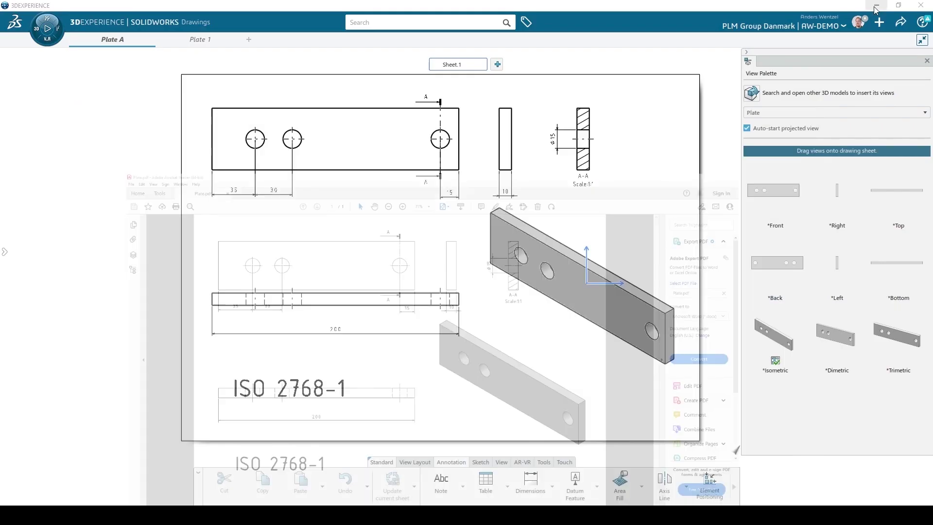
Step: Add Sheet.3 with the plate's *Front view from the View Palette
{"action": "left_click", "coordinate": [498, 64]}
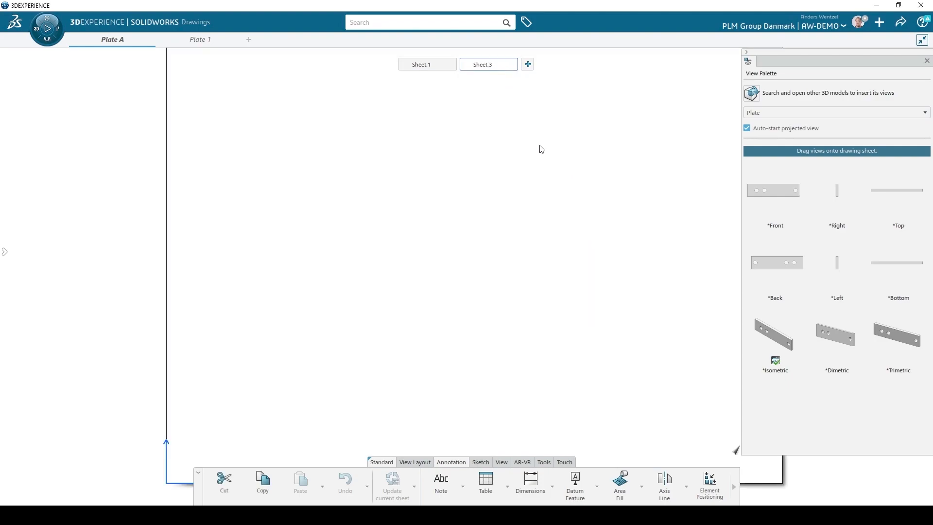
{"action": "left_click_drag", "start_coordinate": [786, 194], "coordinate": [487, 246]}
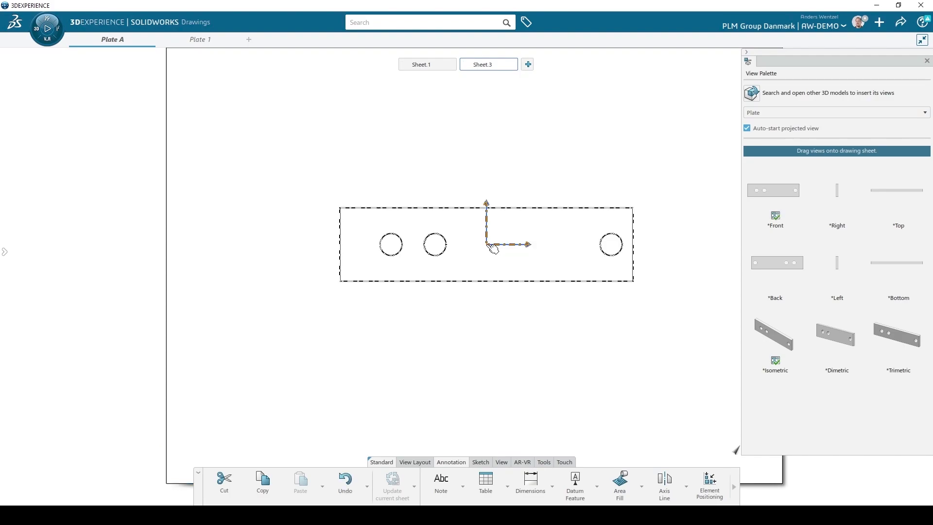
{"action": "left_click", "coordinate": [599, 187]}
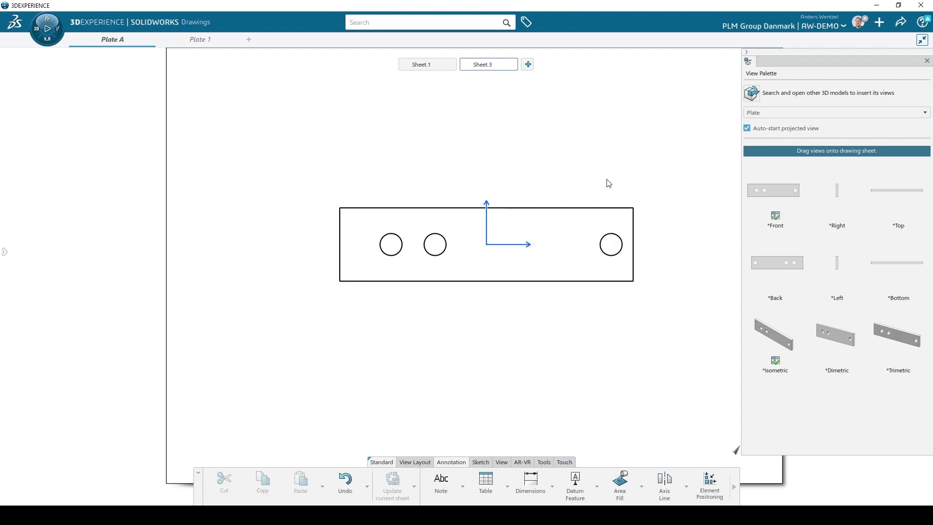
Step: Save the drawing with the new front-view sheet
{"action": "left_click", "coordinate": [896, 27]}
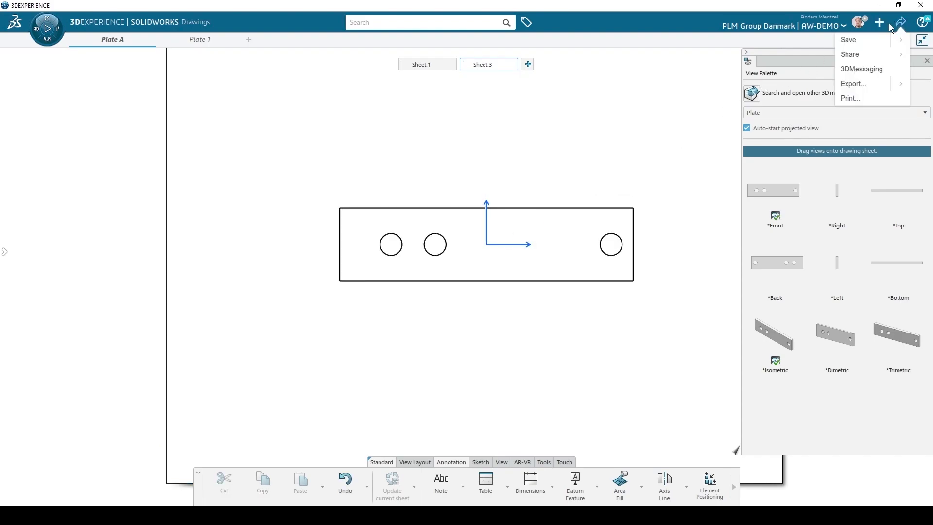
{"action": "left_click", "coordinate": [851, 40]}
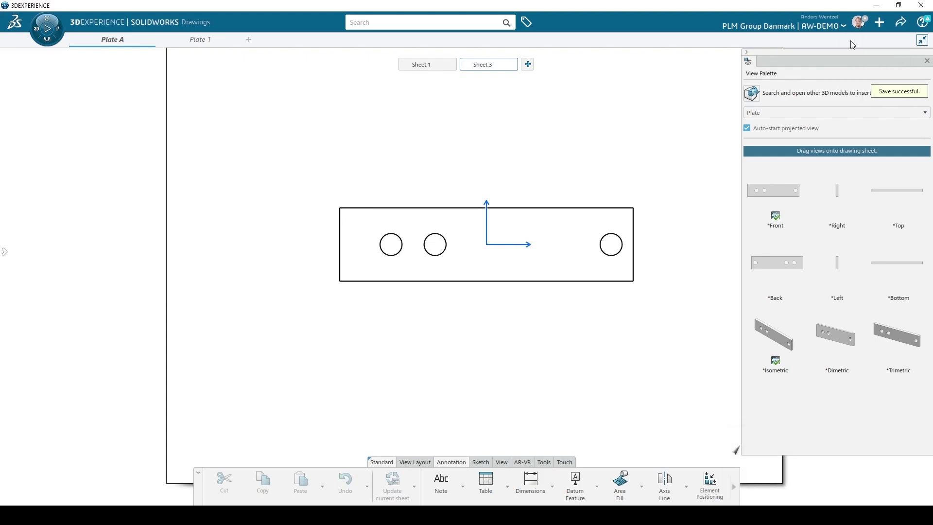
{"action": "left_click", "coordinate": [900, 23]}
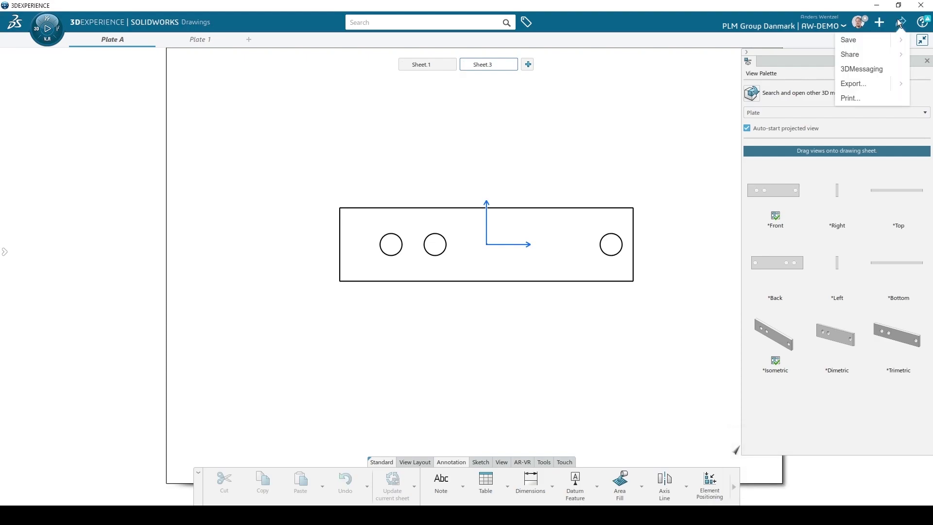
Step: Export Sheet.3 in DXF2D (*.dxf) format with the file name Plate
{"action": "left_click", "coordinate": [853, 82]}
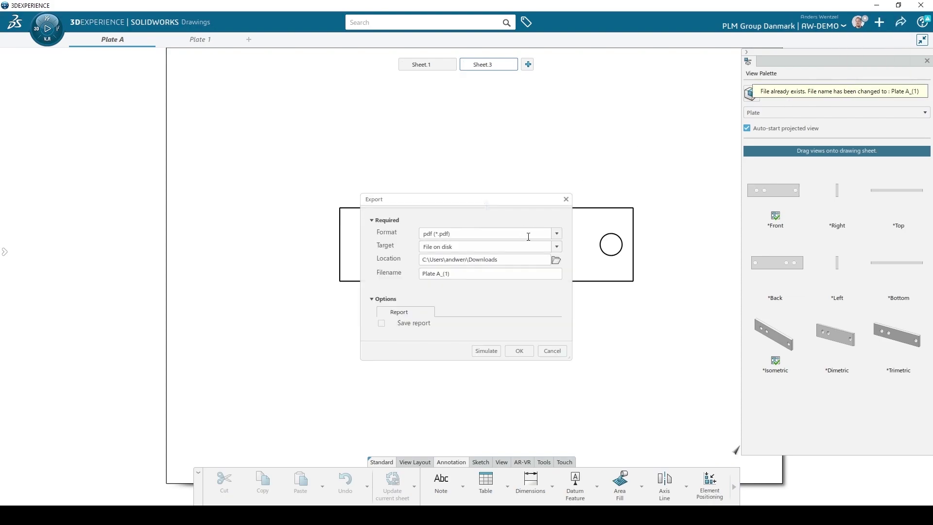
{"action": "left_click", "coordinate": [558, 234]}
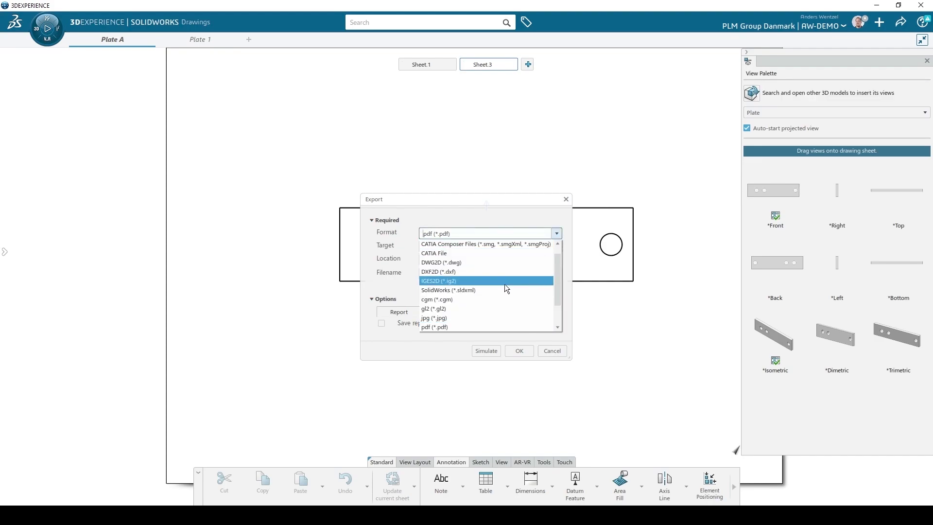
{"action": "scroll", "coordinate": [505, 284], "scroll_direction": "up", "scroll_amount": 1}
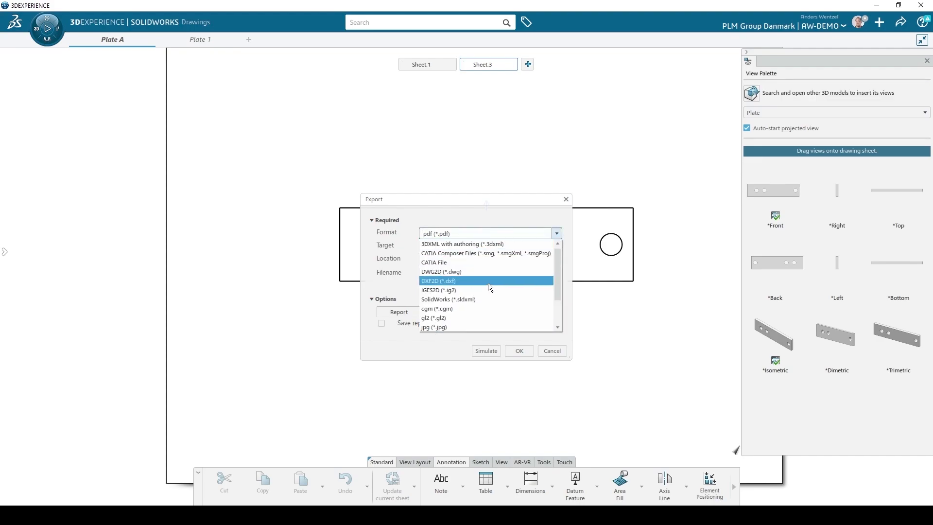
{"action": "left_click", "coordinate": [488, 281]}
{"action": "left_click_drag", "start_coordinate": [436, 275], "coordinate": [460, 274]}
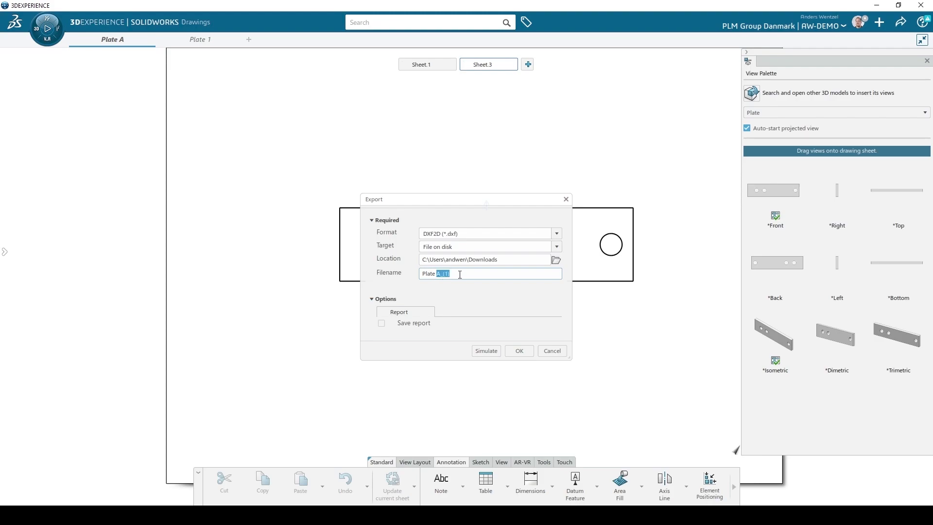
{"action": "key", "text": "BackSpace"}
{"action": "left_click", "coordinate": [522, 351]}
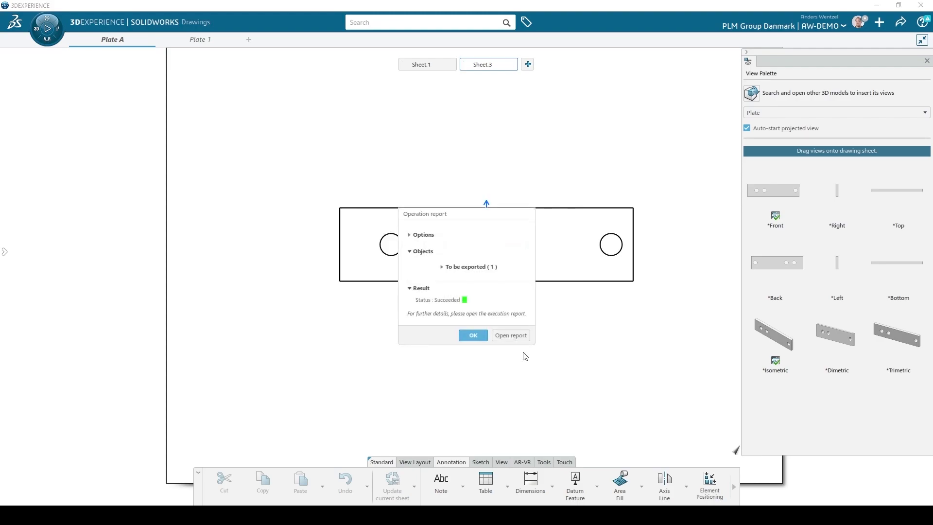
{"action": "left_click", "coordinate": [469, 337]}
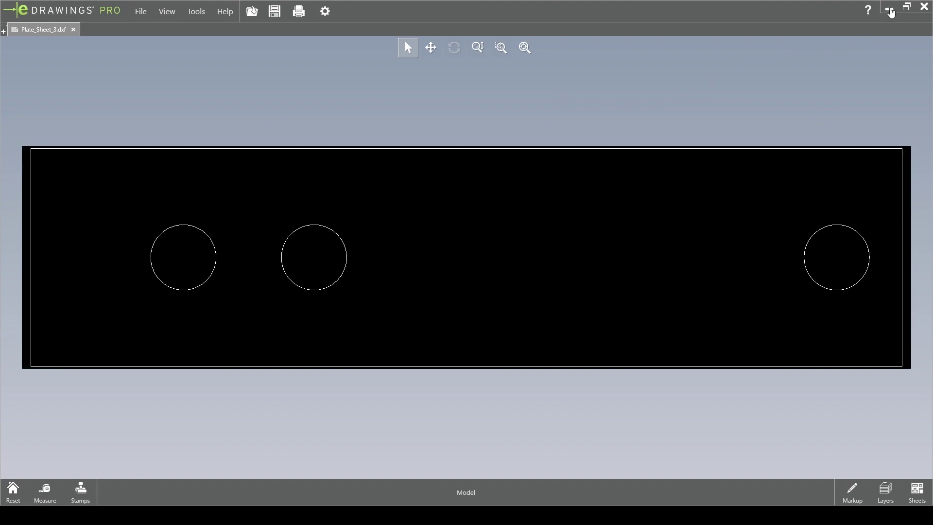
{"action": "left_click", "coordinate": [891, 9]}
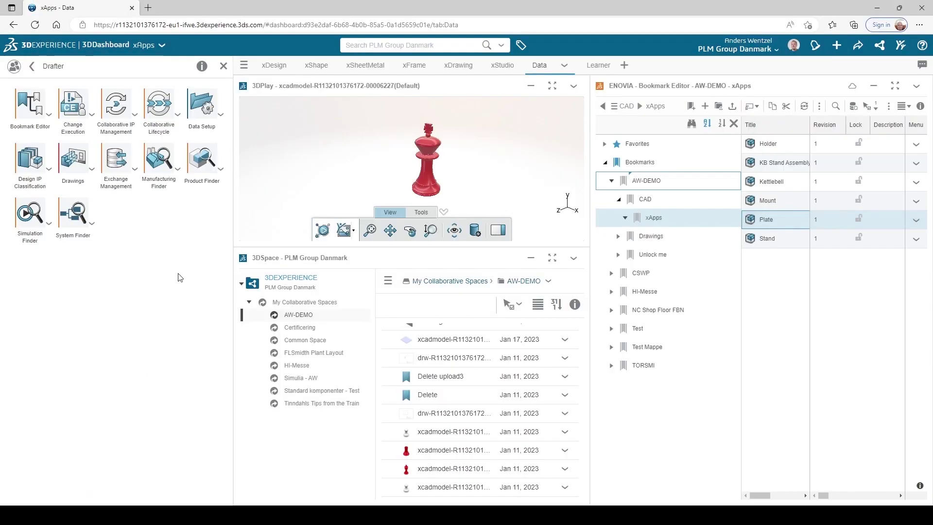
Step: Close Drafter, refresh and maximize the Bookmark Editor, then show Plate's properties
{"action": "left_click", "coordinate": [223, 66]}
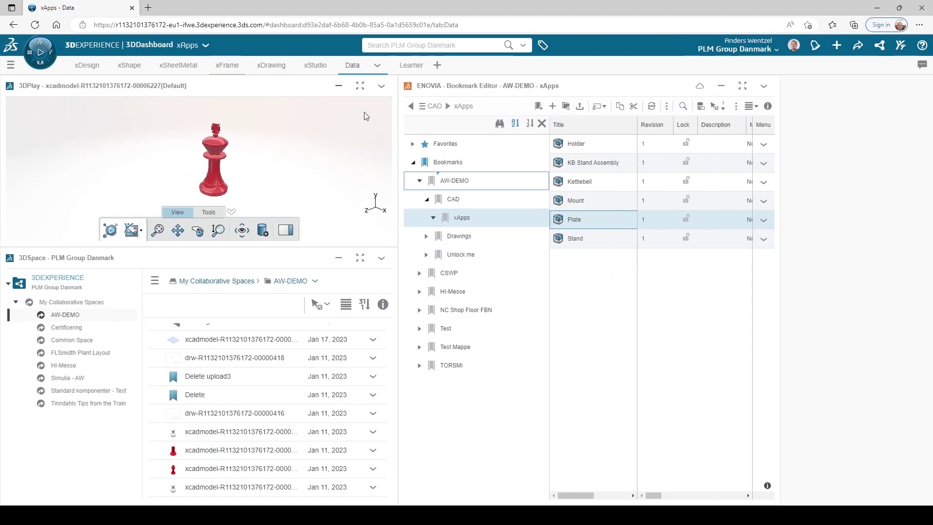
{"action": "left_click", "coordinate": [916, 87]}
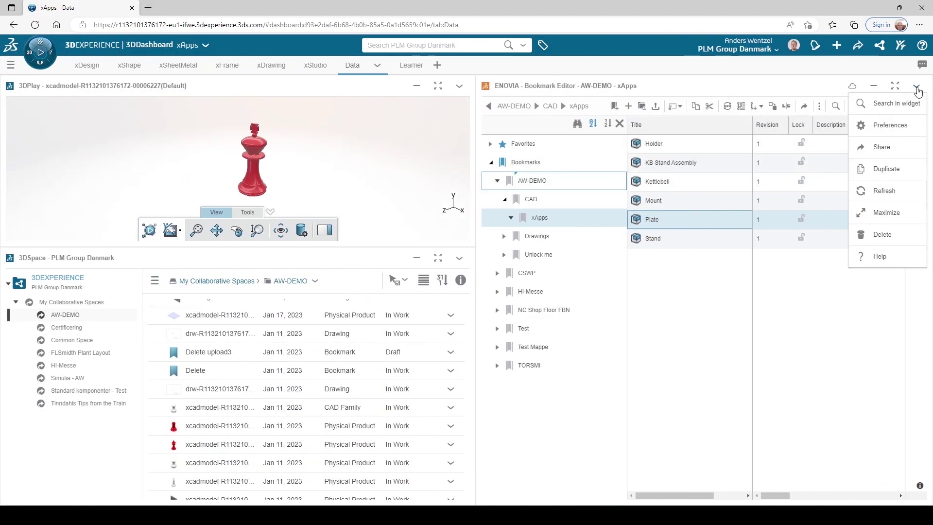
{"action": "left_click", "coordinate": [887, 192]}
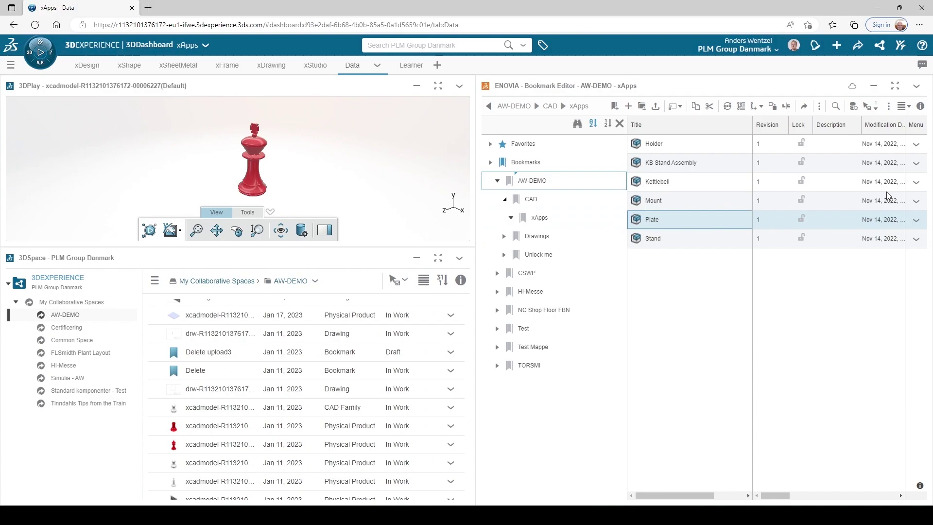
{"action": "mouse_move", "coordinate": [880, 200]}
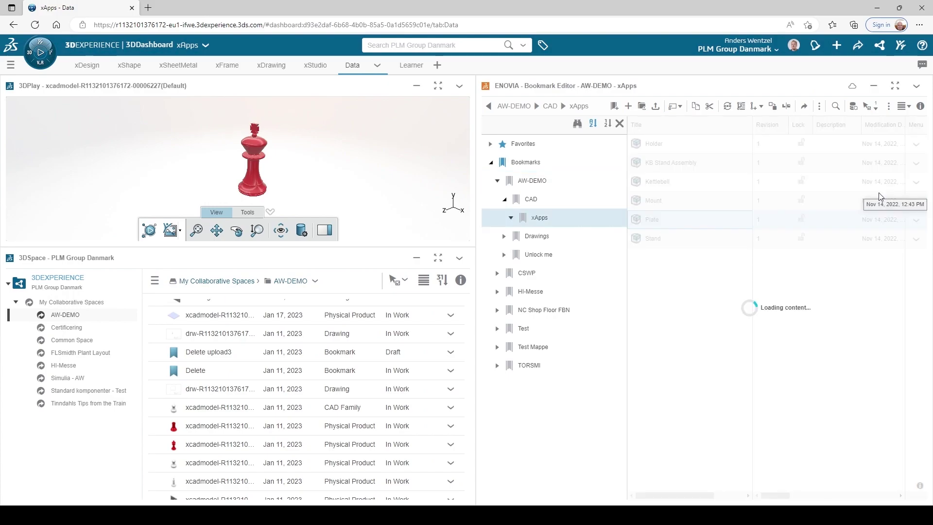
{"action": "double_click", "coordinate": [658, 85]}
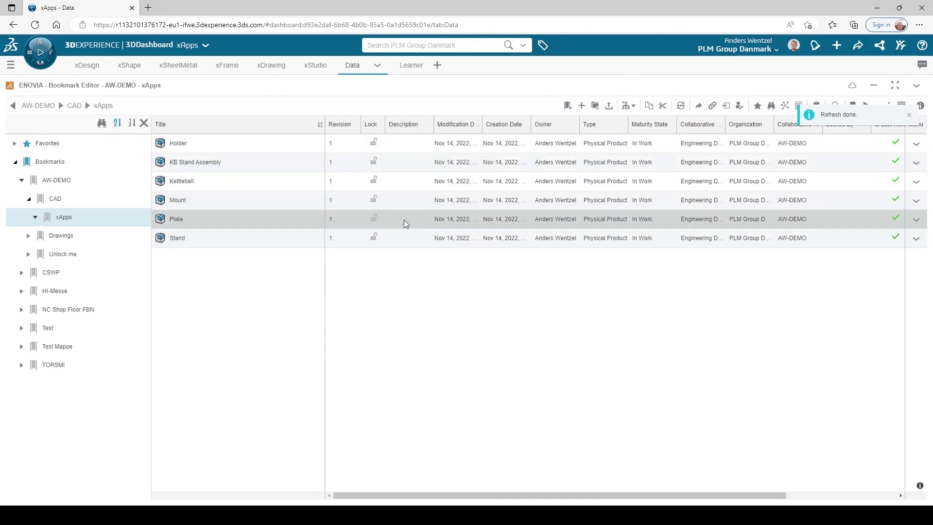
{"action": "left_click", "coordinate": [404, 219]}
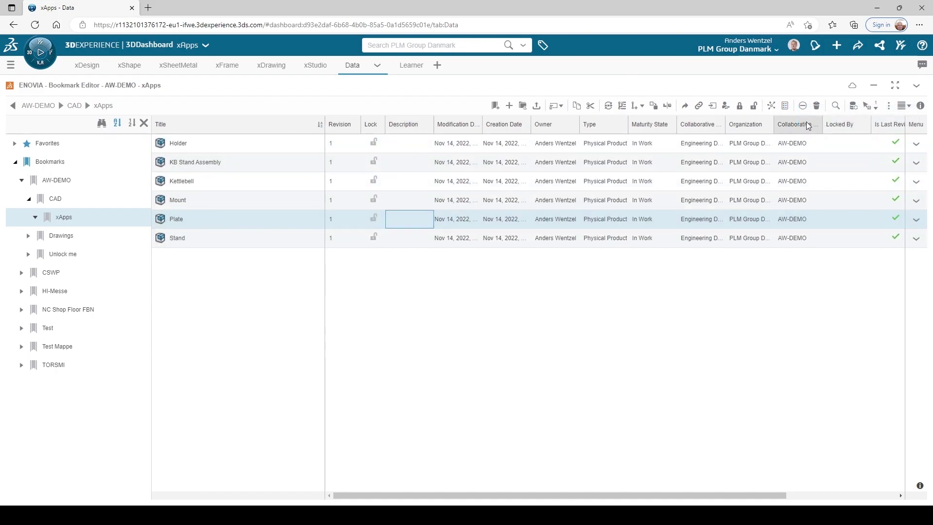
{"action": "left_click", "coordinate": [920, 107]}
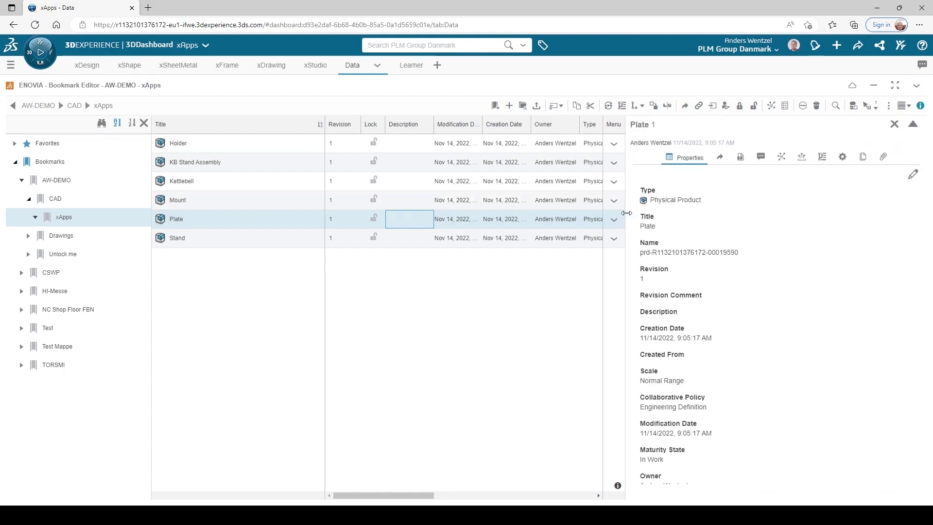
Step: Open Plate's Relations tab and expand Views (2) to list its drawings
{"action": "left_click", "coordinate": [781, 179]}
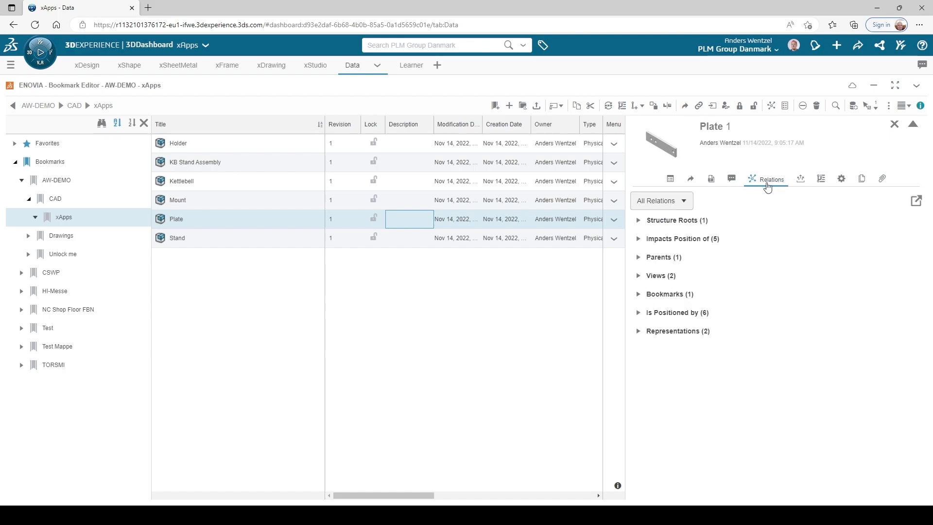
{"action": "left_click", "coordinate": [639, 278]}
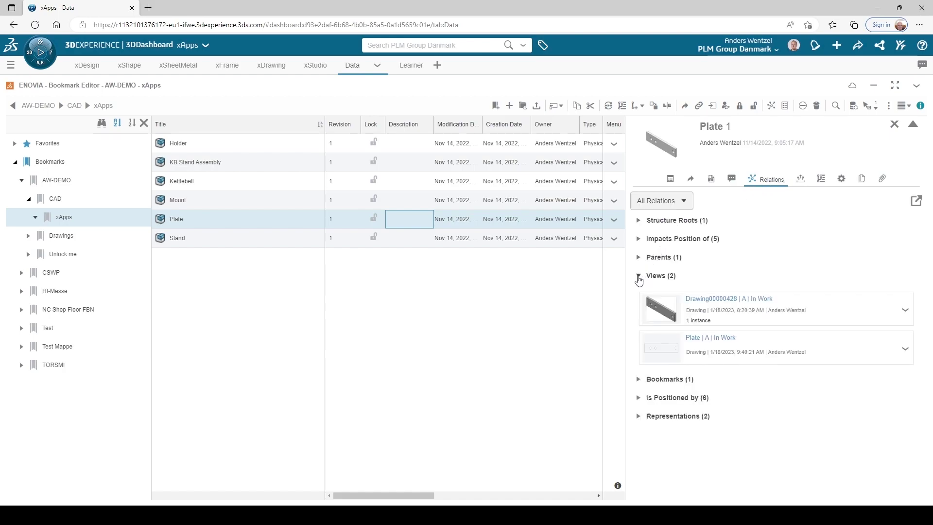